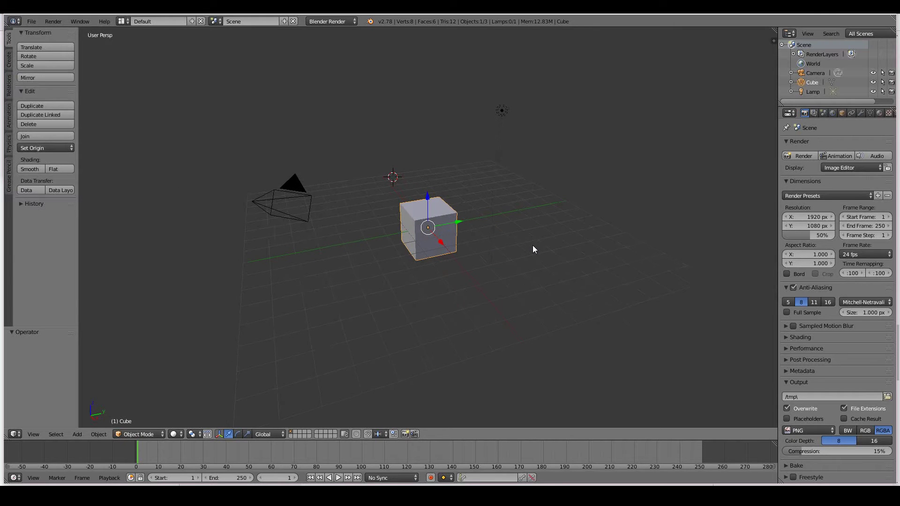
Select all objects and delete the default camera, cube and lamp
key("a")
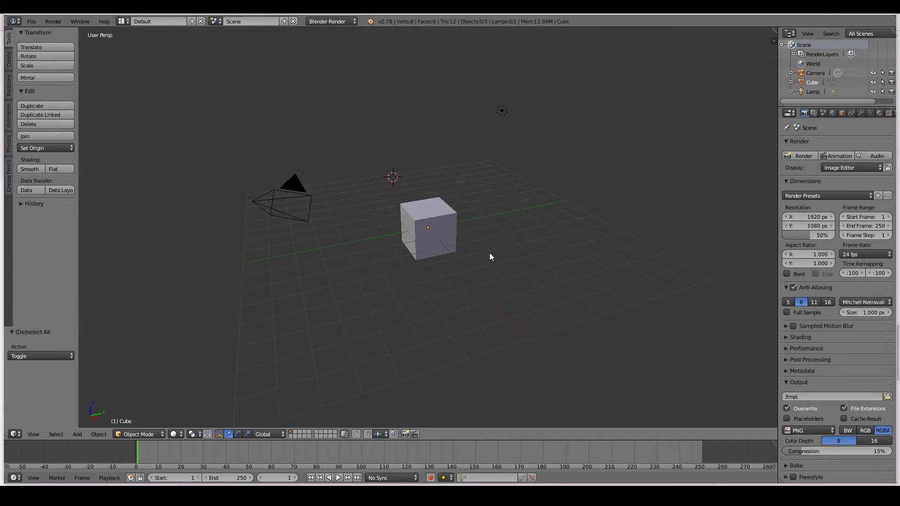
key("a")
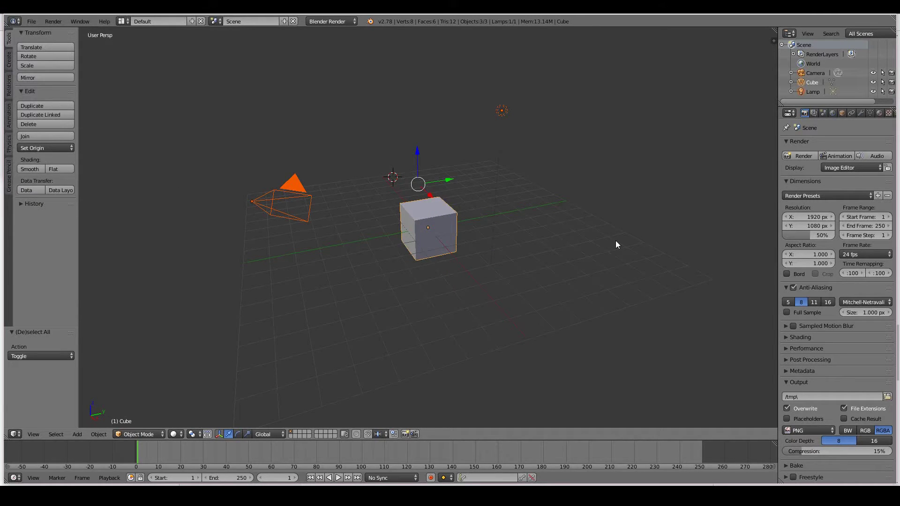
key("x")
left_click(615, 241)
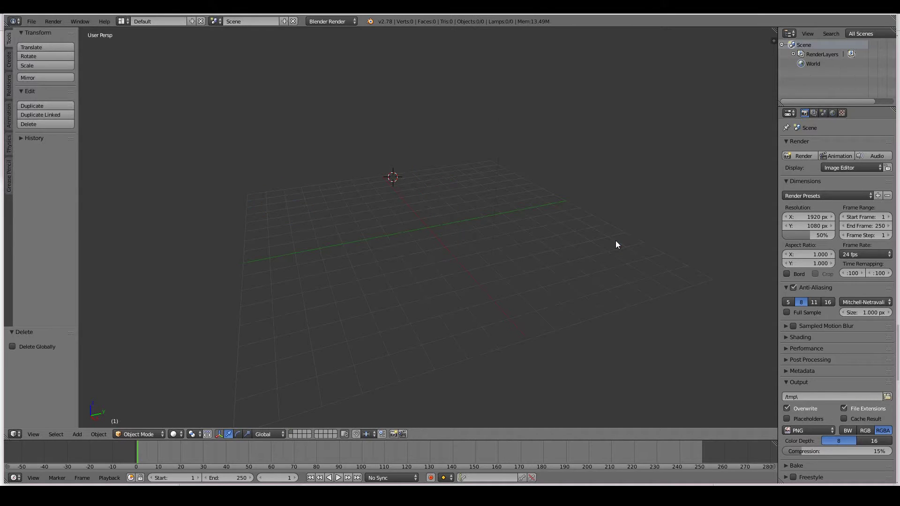
Add a UV sphere with 16 segments and view it from the front
key("shift+a")
mouse_move(544, 186)
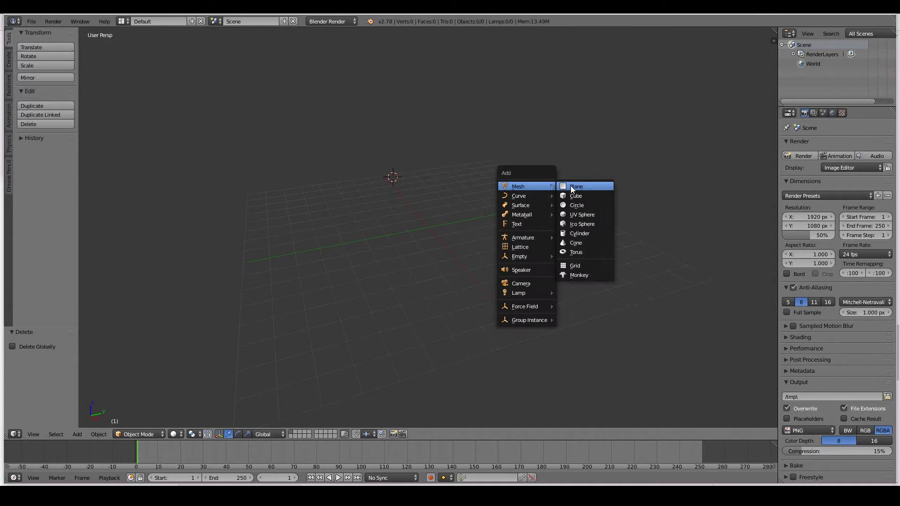
left_click(582, 214)
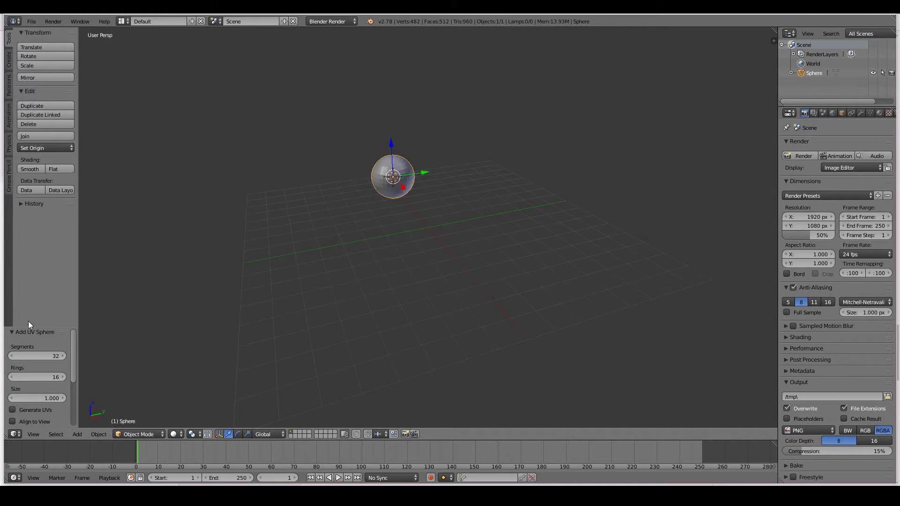
left_click(46, 356)
type("16")
key("Return")
middle_click_drag(401, 260, 383, 260)
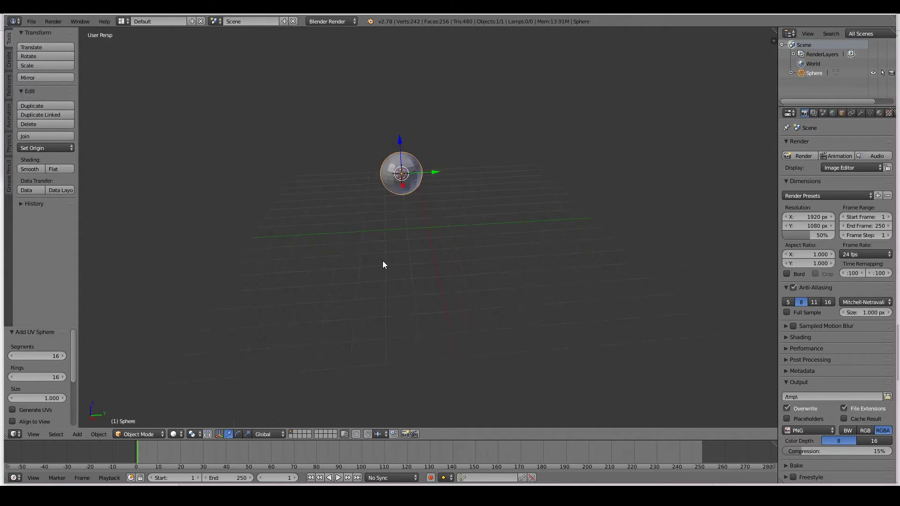
key("KP_1")
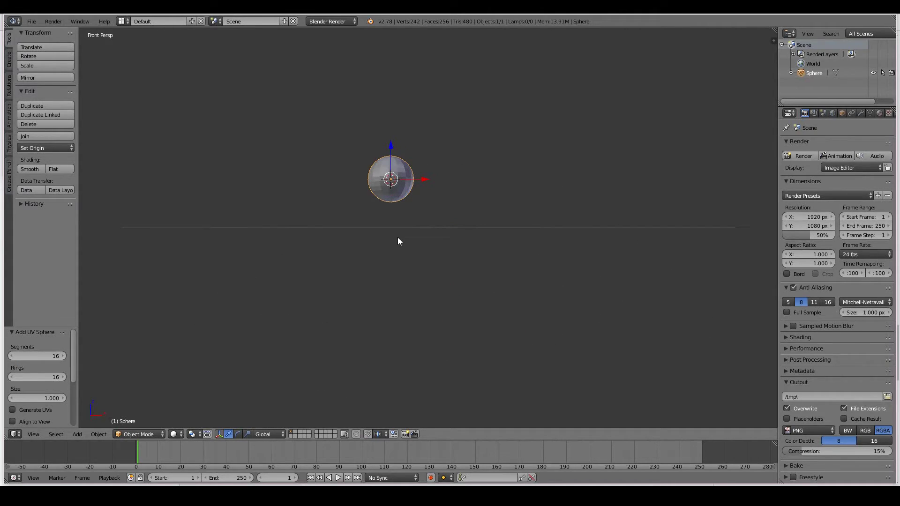
Scale the sphere to about 2.435, reposition it and move it 1.307 along Y
key("s")
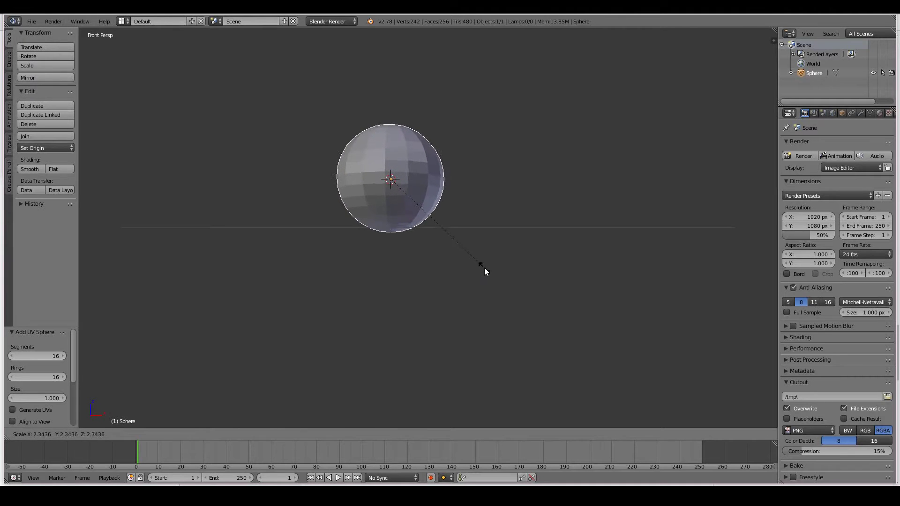
left_click(490, 274)
key("KP_5")
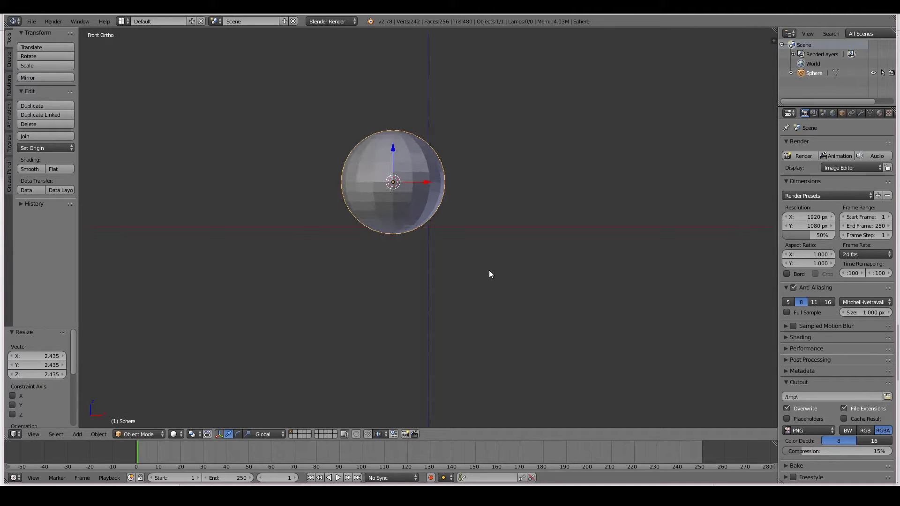
key("g")
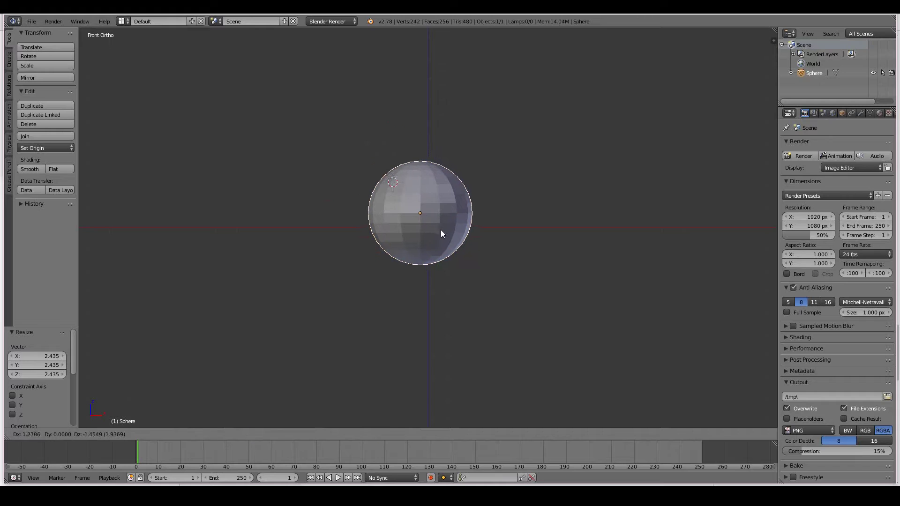
left_click(449, 242)
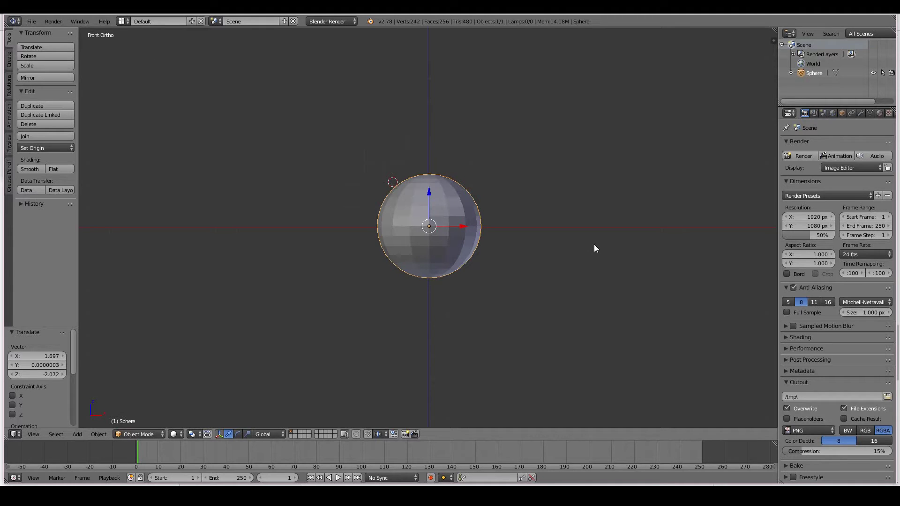
middle_click_drag(595, 249, 442, 229)
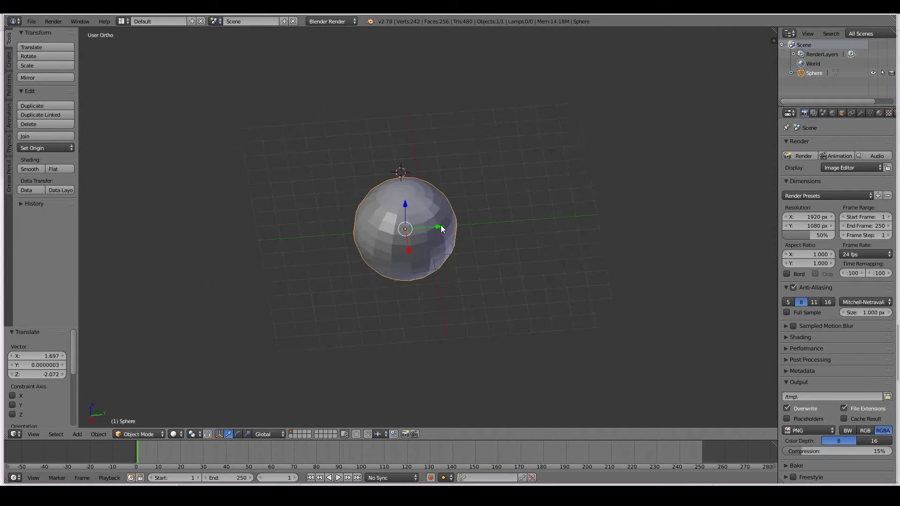
left_click_drag(441, 229, 465, 224)
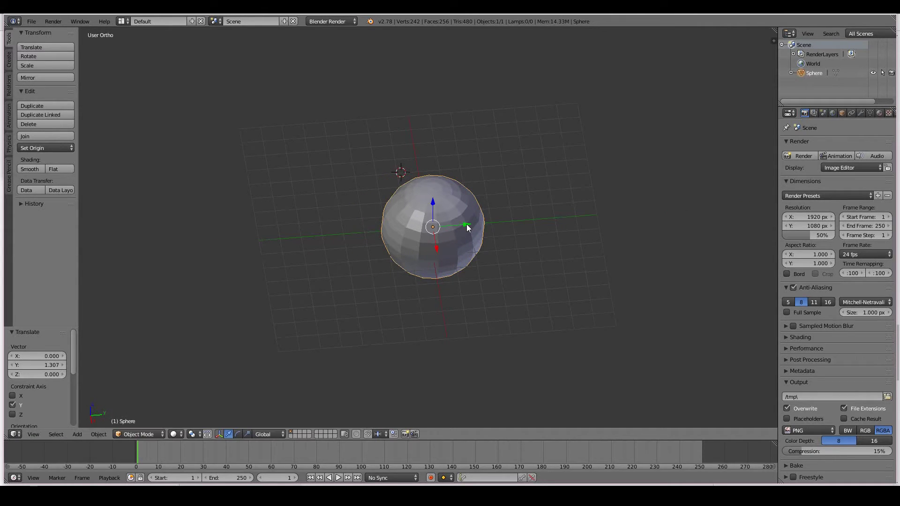
key("KP_1")
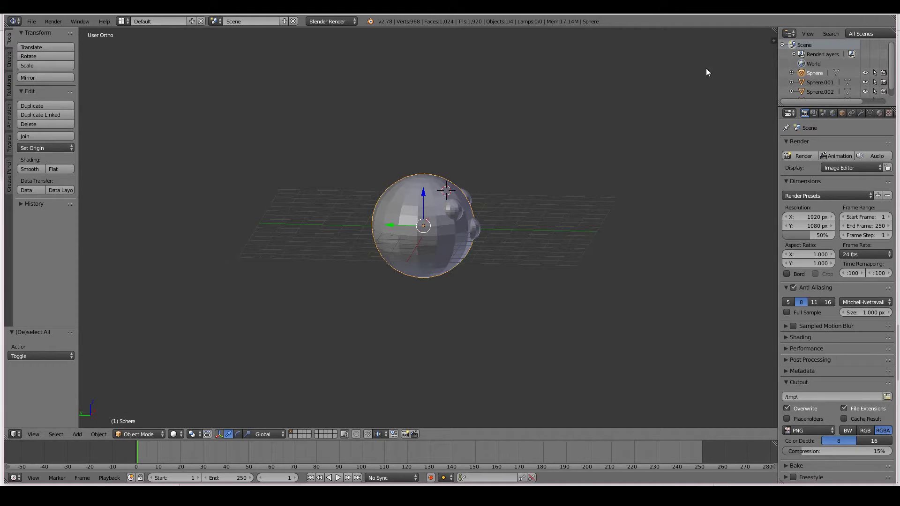
Rename the Sphere object to 'Head'
double_click(815, 73)
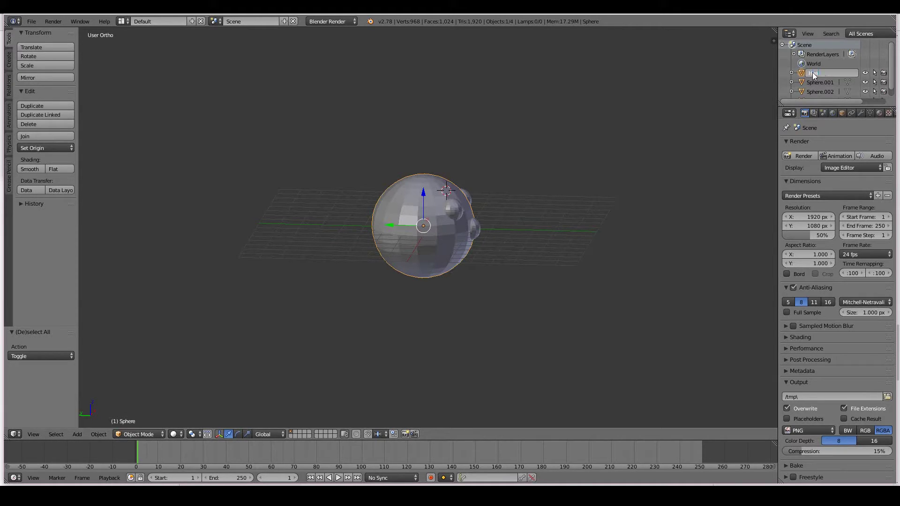
type("Head")
key("Return")
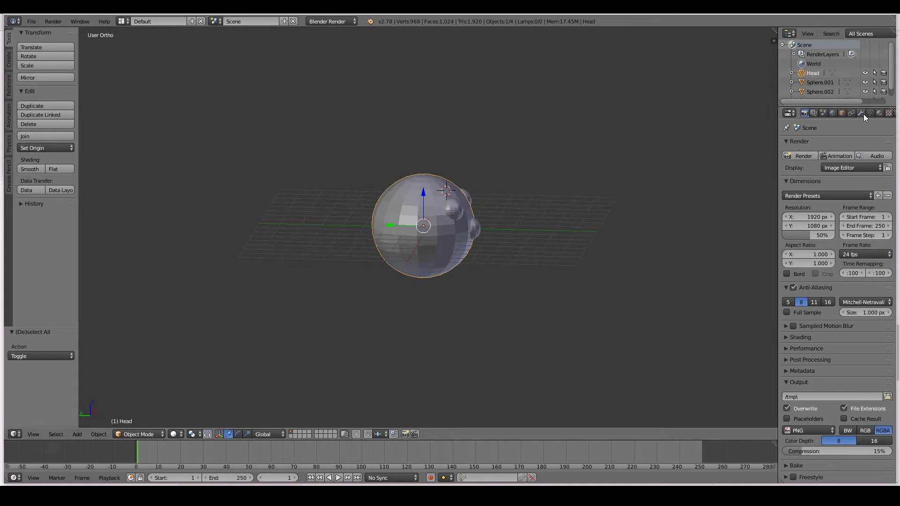
Add a new particle system to Head and preview it by playing the animation
scroll(864, 114, "down", 5)
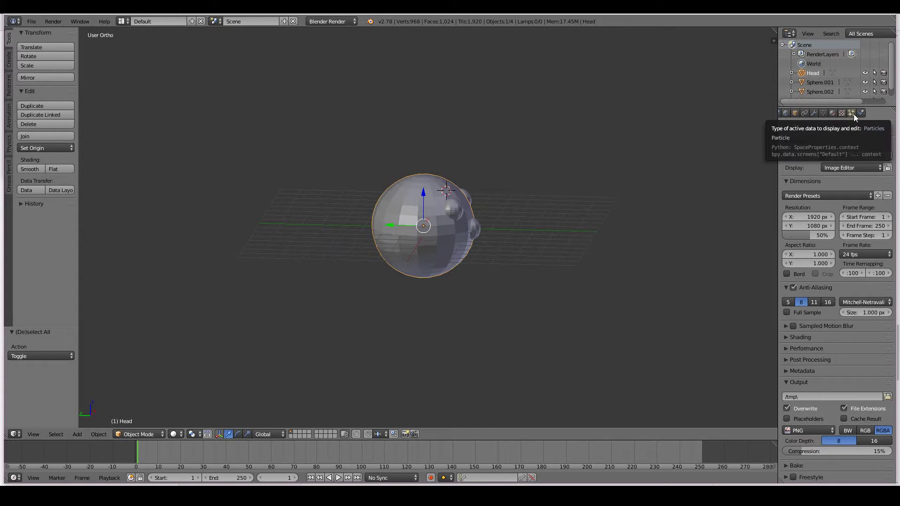
left_click(854, 114)
left_click(848, 176)
key("alt+a")
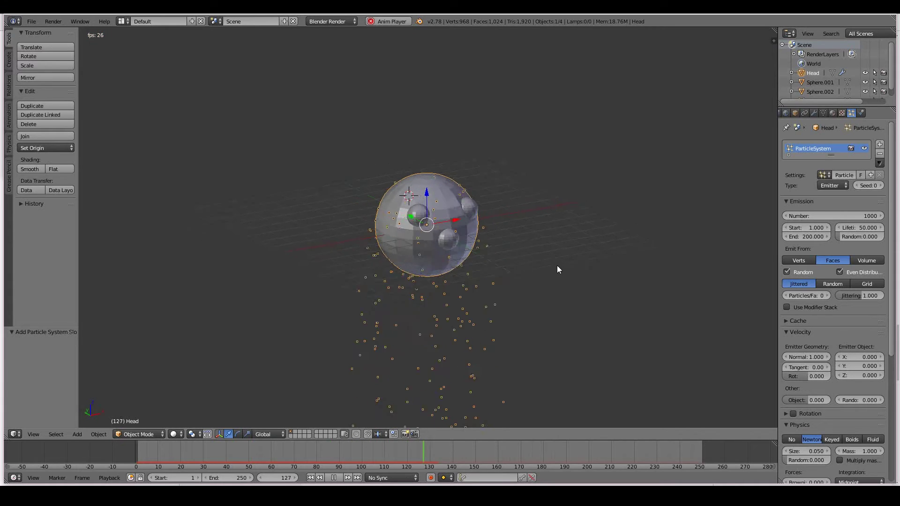
key("Escape")
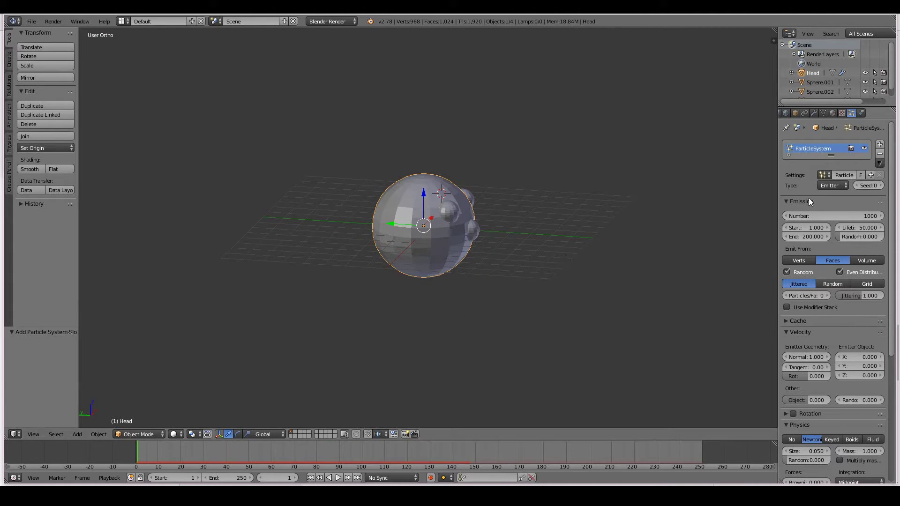
Set Head's particle system type to Hair
left_click(828, 186)
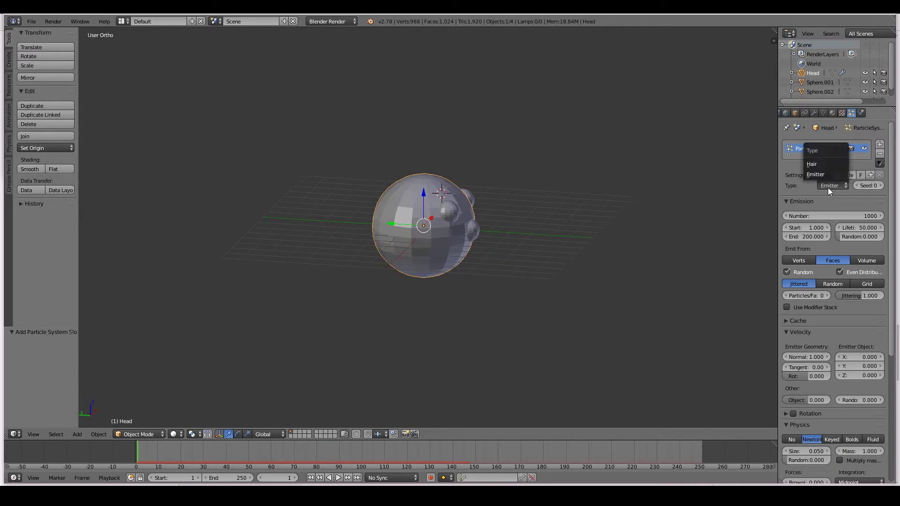
left_click(820, 164)
middle_click_drag(750, 188, 530, 257)
middle_click_drag(640, 238, 483, 235)
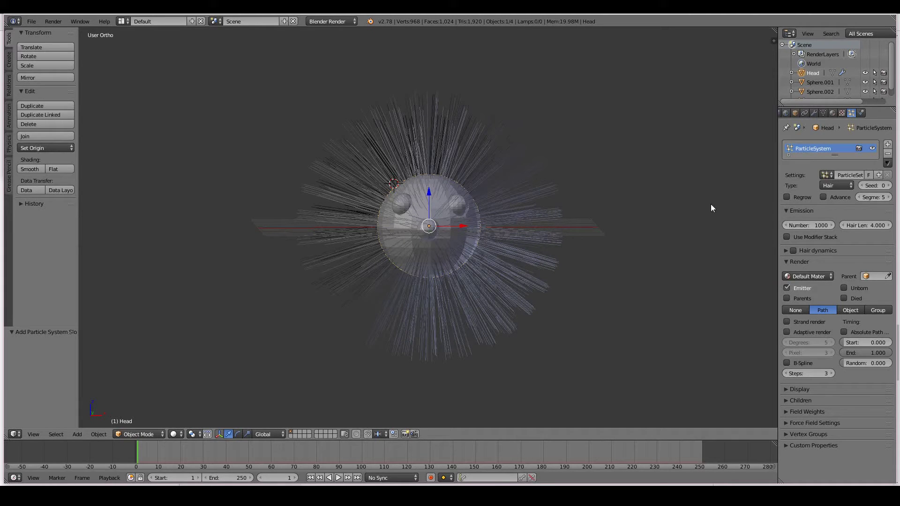
Enable the Advanced emission settings and set the hair count to 5000
left_click(824, 197)
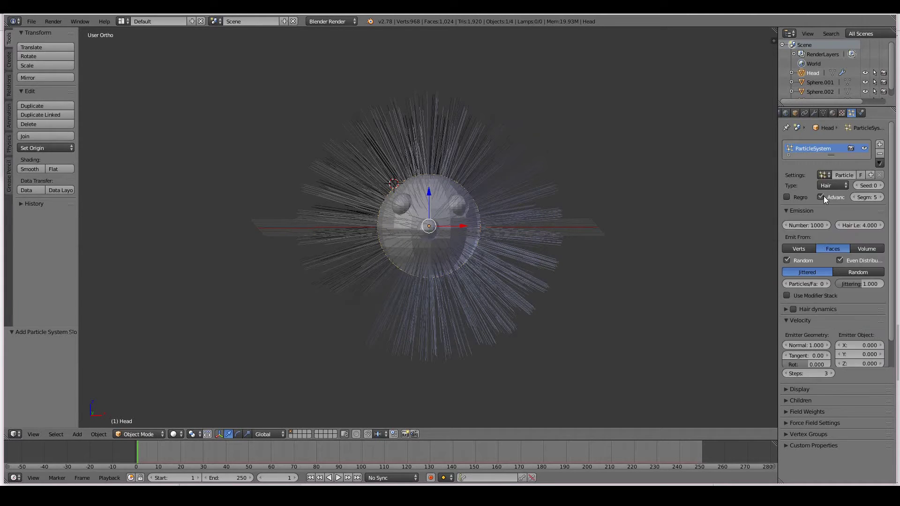
left_click(821, 197)
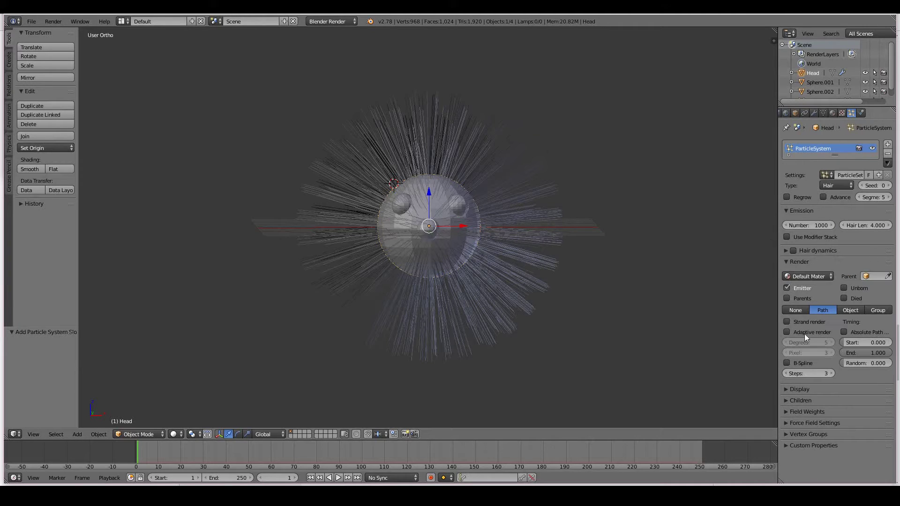
left_click(823, 198)
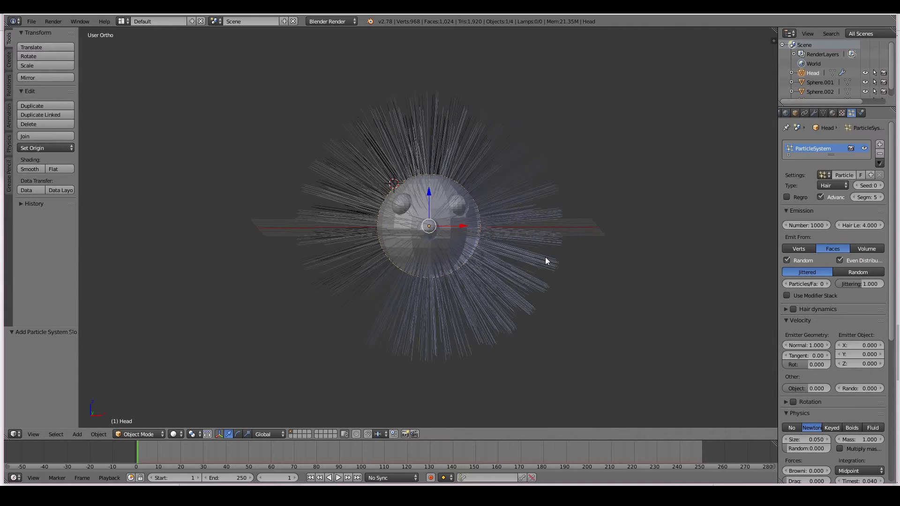
middle_click_drag(545, 257, 597, 233)
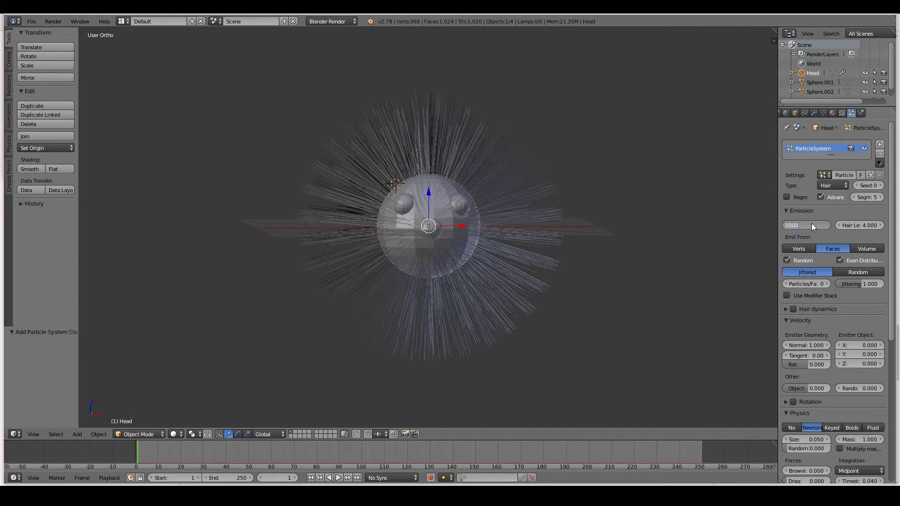
key("Return")
Try Random then Jittered hair distribution while inspecting the hairy head from several angles
middle_click_drag(330, 216, 488, 281)
left_click(865, 272)
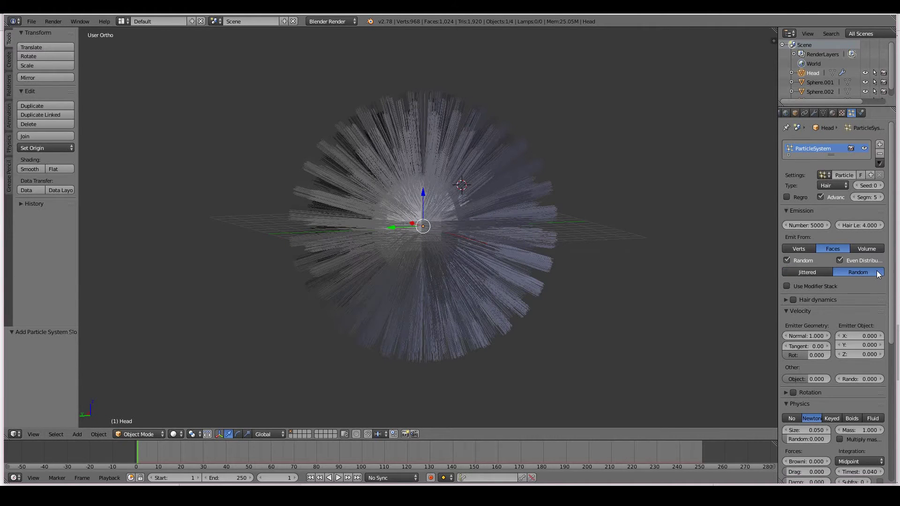
left_click(828, 272)
middle_click_drag(530, 191, 500, 247)
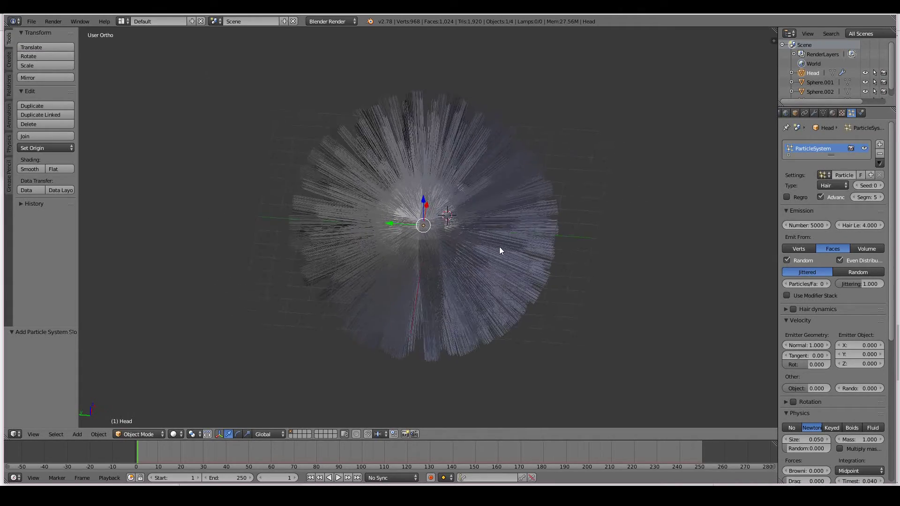
scroll(500, 246, "up", 2)
scroll(499, 247, "up", 4)
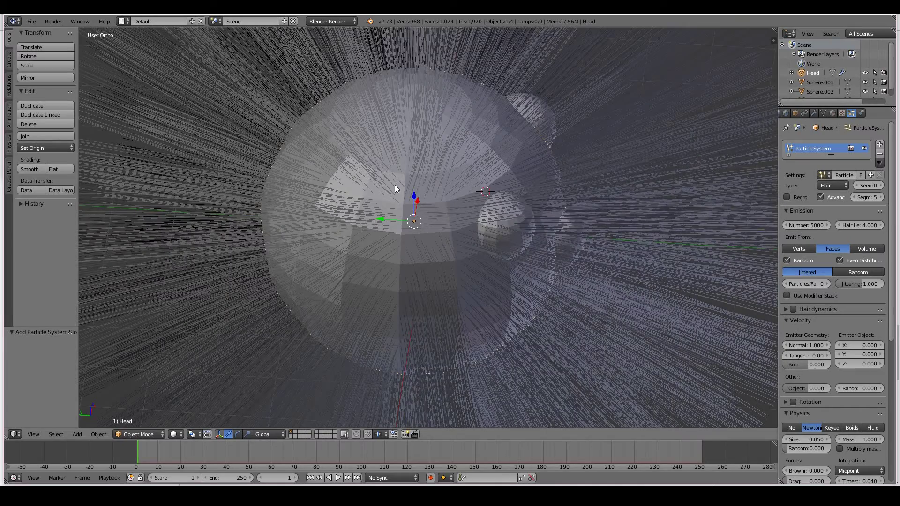
mouse_move(394, 184)
middle_mouse_down()
mouse_move(376, 185)
mouse_move(437, 199)
middle_mouse_up()
scroll(406, 201, "down", 2)
middle_click_drag(235, 197, 807, 224)
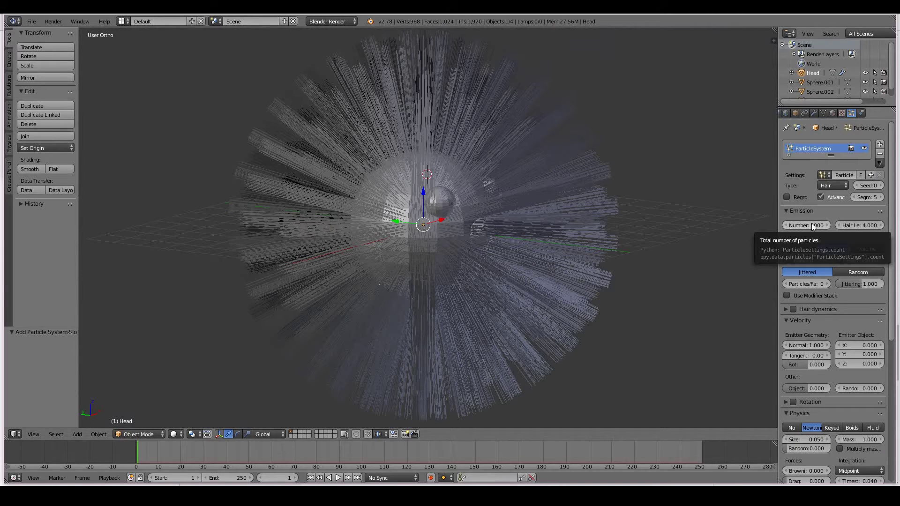
scroll(838, 296, "down", 10)
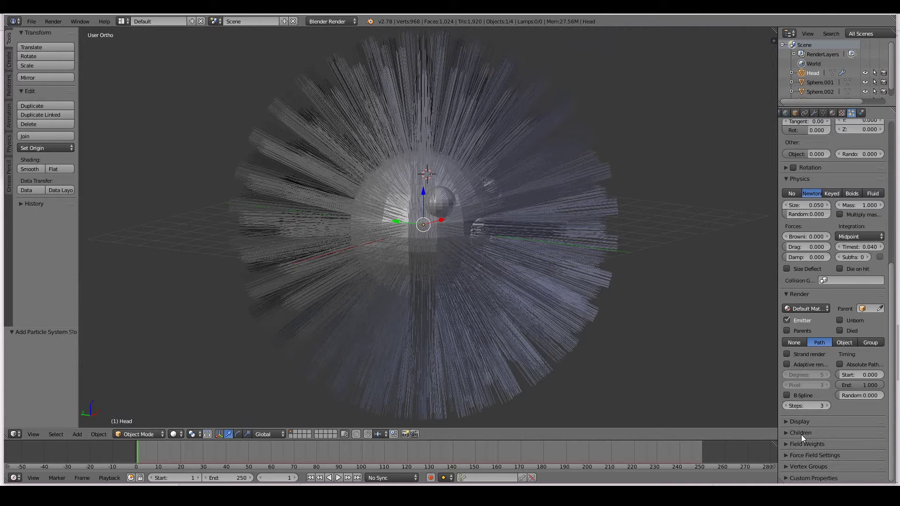
Expand the Children panel and switch the hair children to Interpolated
left_click(789, 434)
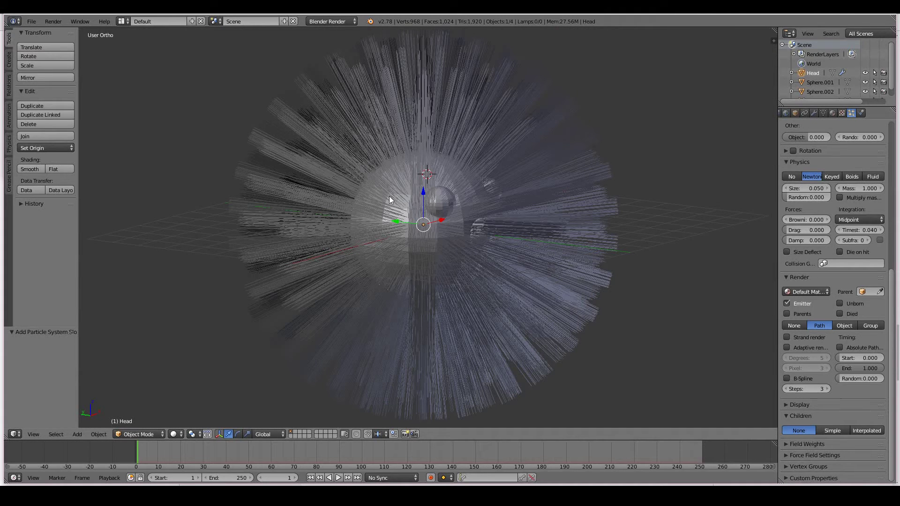
middle_click_drag(382, 211, 398, 143)
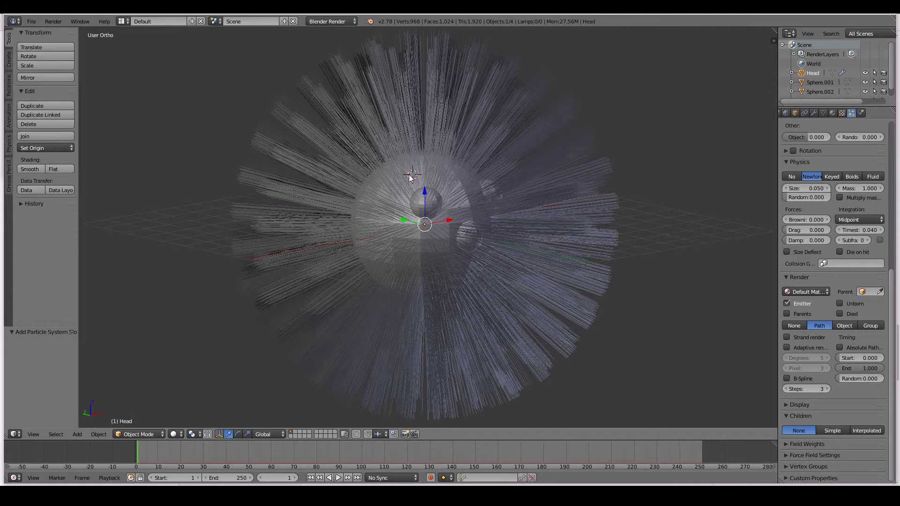
middle_click_drag(421, 182, 373, 41)
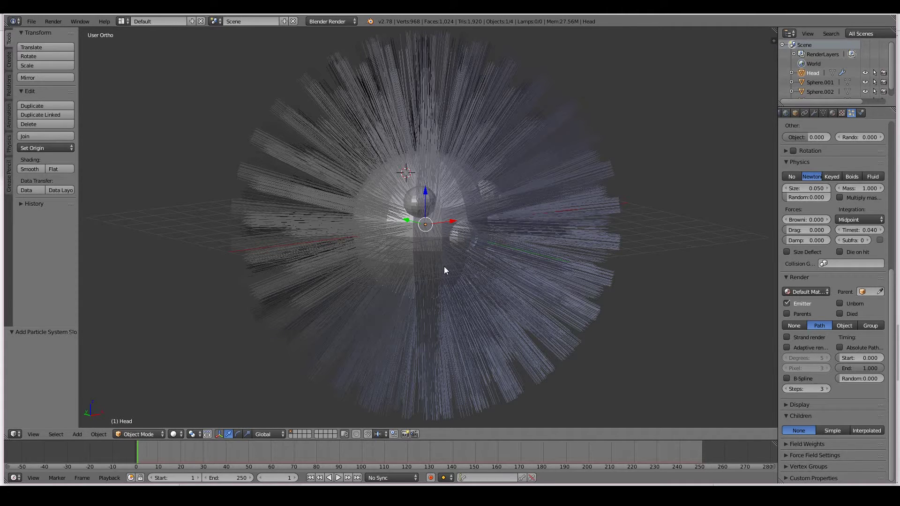
middle_click_drag(444, 250, 685, 319)
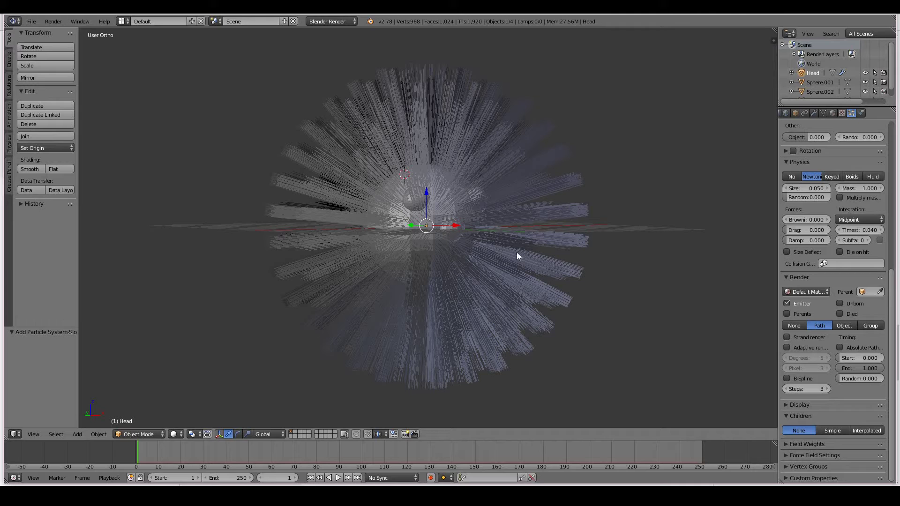
left_click(877, 431)
Set hair children to 10 at render and 1 in the viewport, then review the children settings
middle_click_drag(438, 192, 413, 194)
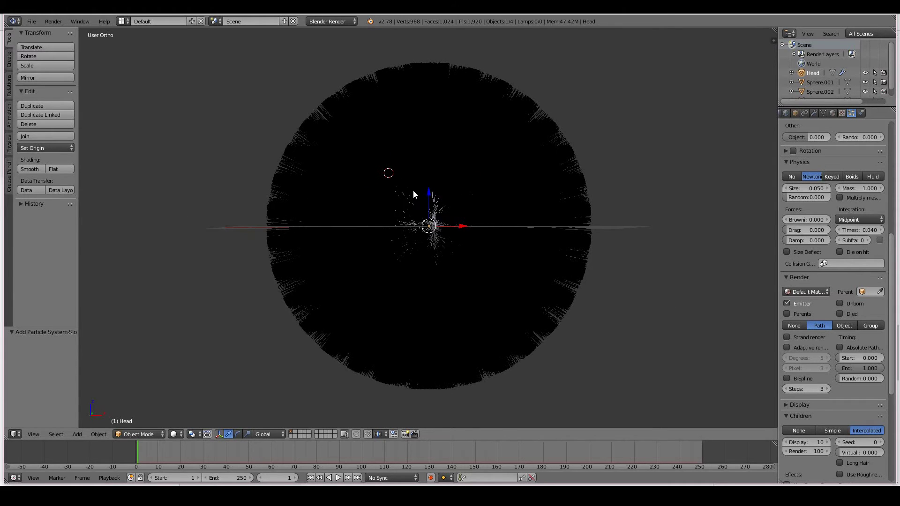
left_click(815, 451)
type("1")
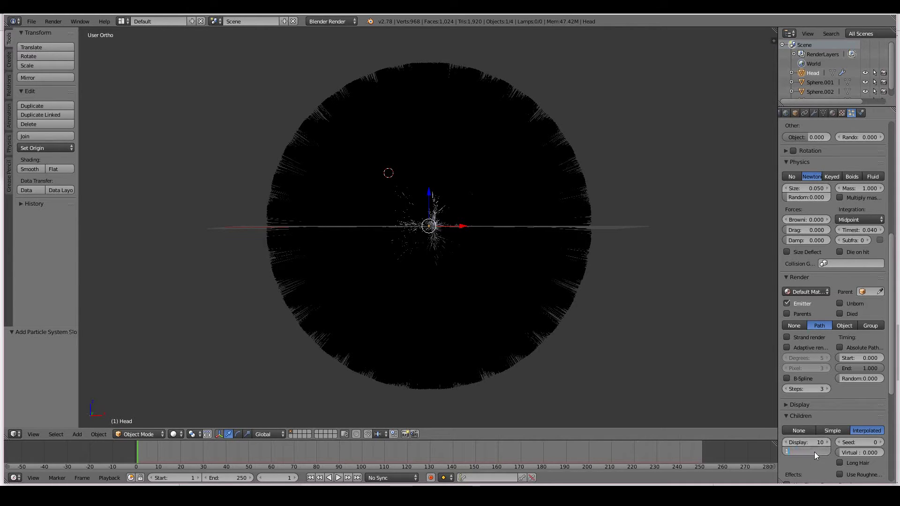
type("0")
key("Return")
left_click(811, 441)
type("1")
key("Return")
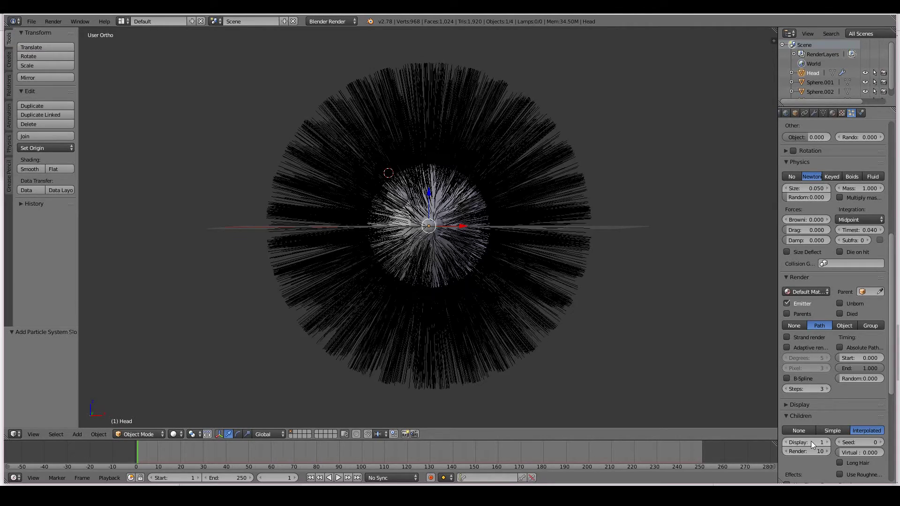
middle_click_drag(364, 277, 376, 163)
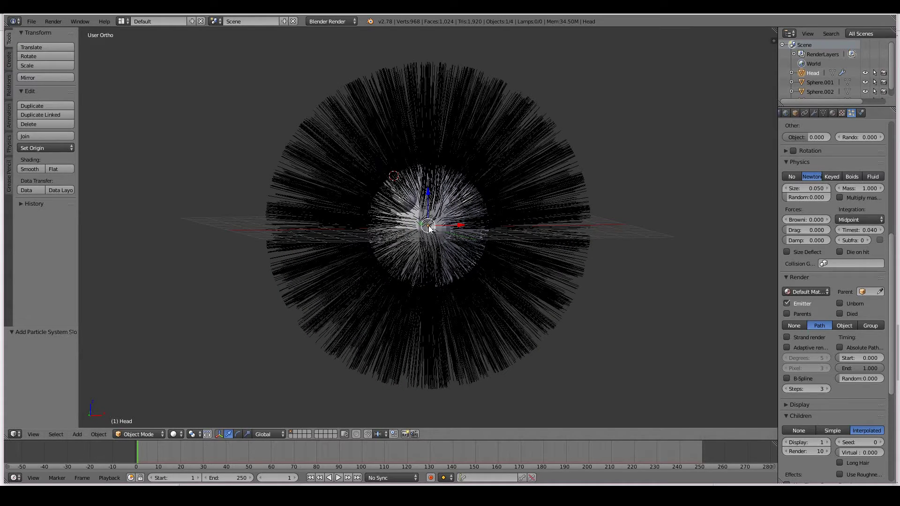
scroll(794, 367, "down", 4)
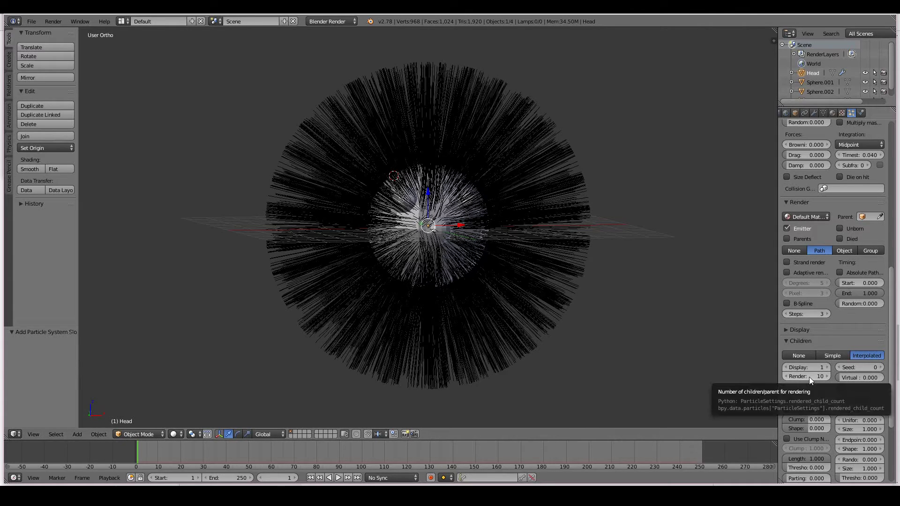
scroll(865, 359, "down", 4)
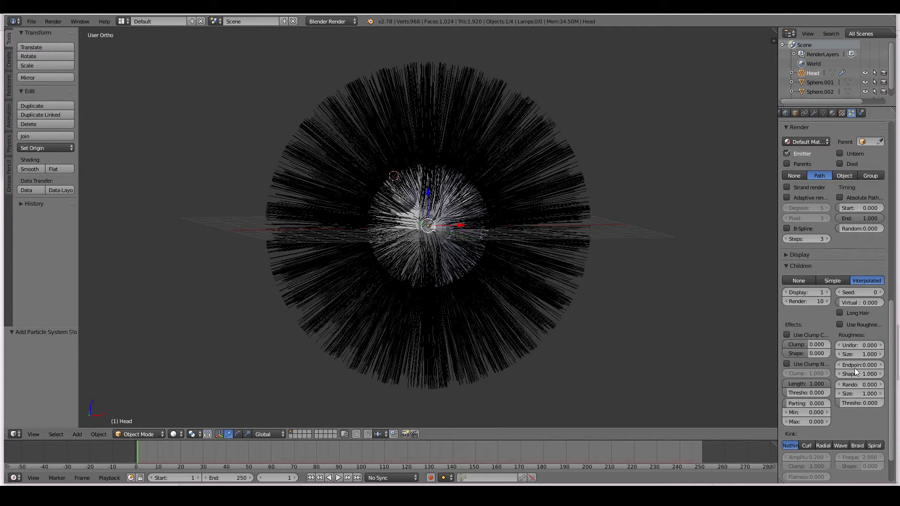
scroll(844, 375, "down", 3)
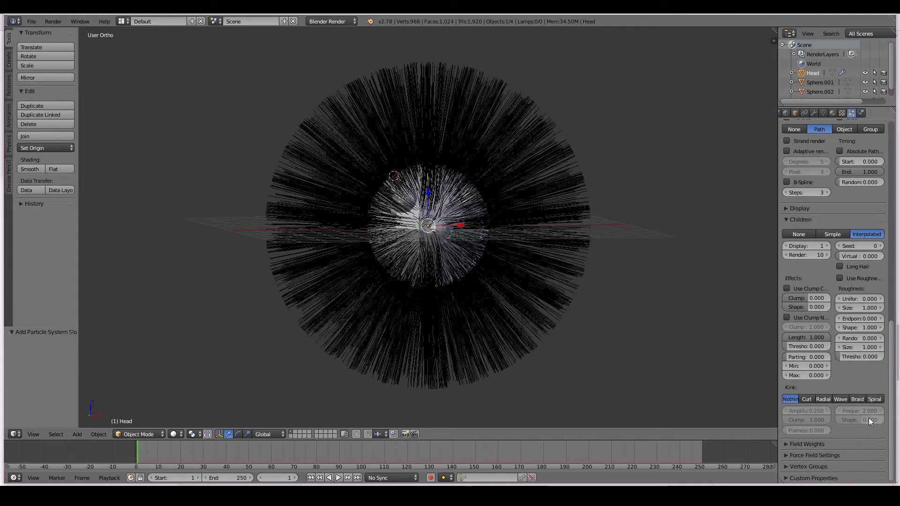
scroll(868, 417, "up", 4)
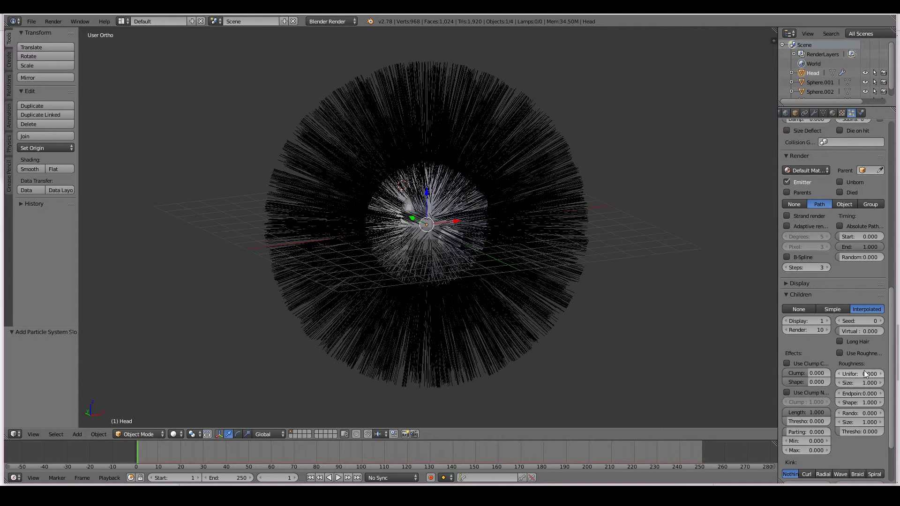
Enable Hair dynamics for Head's hair and expand its settings panel
scroll(842, 338, "up", 10)
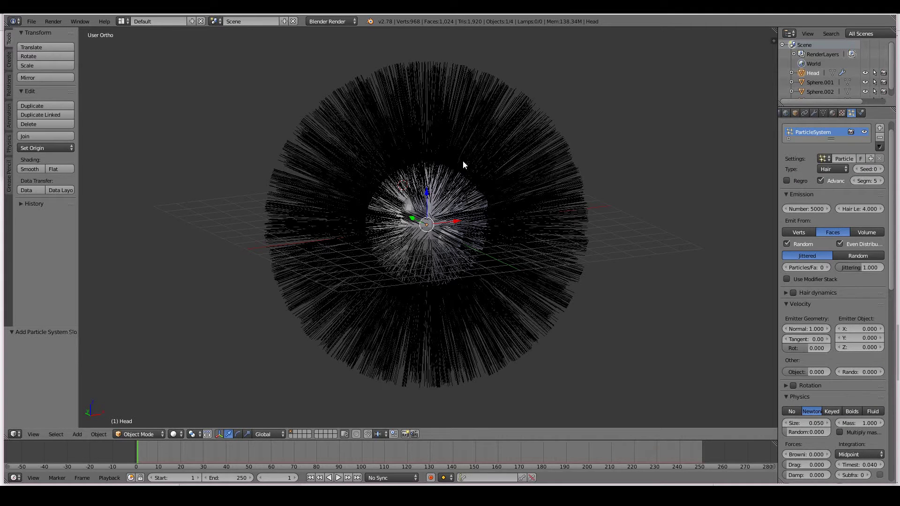
left_click(794, 293)
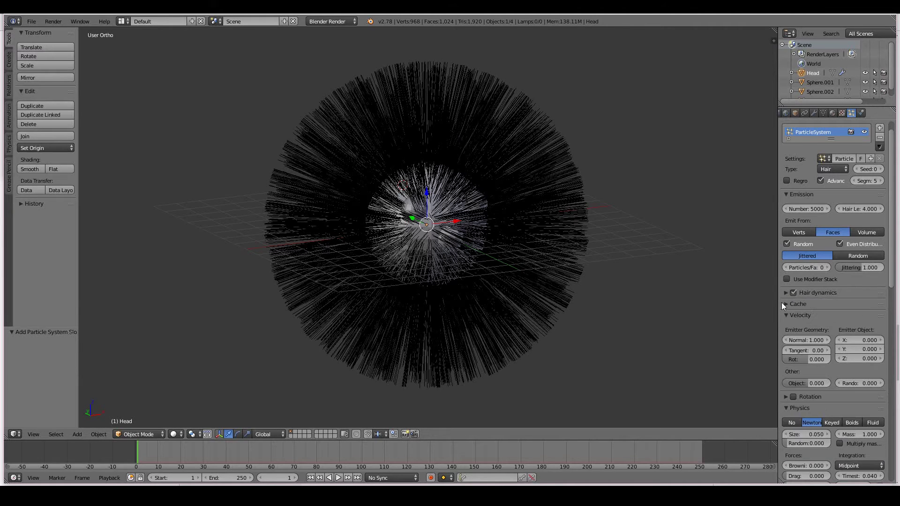
left_click(786, 293)
scroll(815, 325, "down", 3)
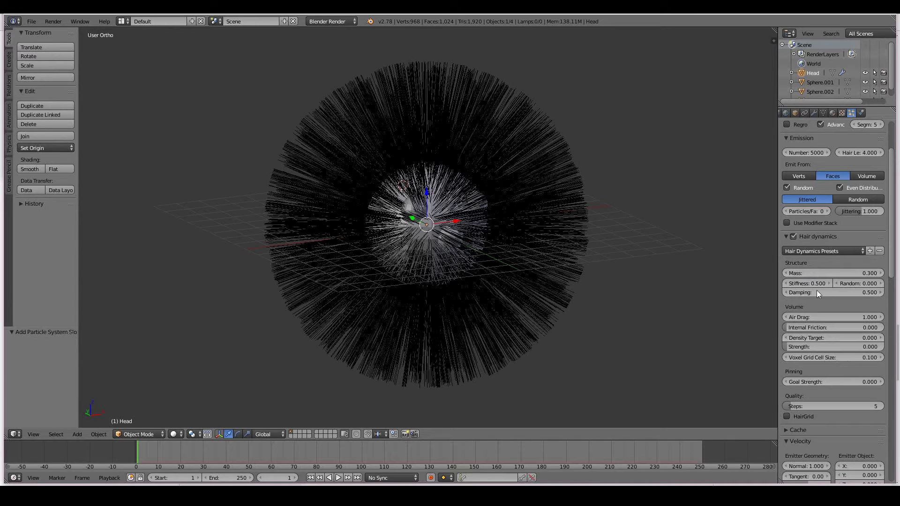
Play the hair simulation, scrubbing to frame 178 and restarting from frame 1 while orbiting
middle_click_drag(361, 354, 369, 355)
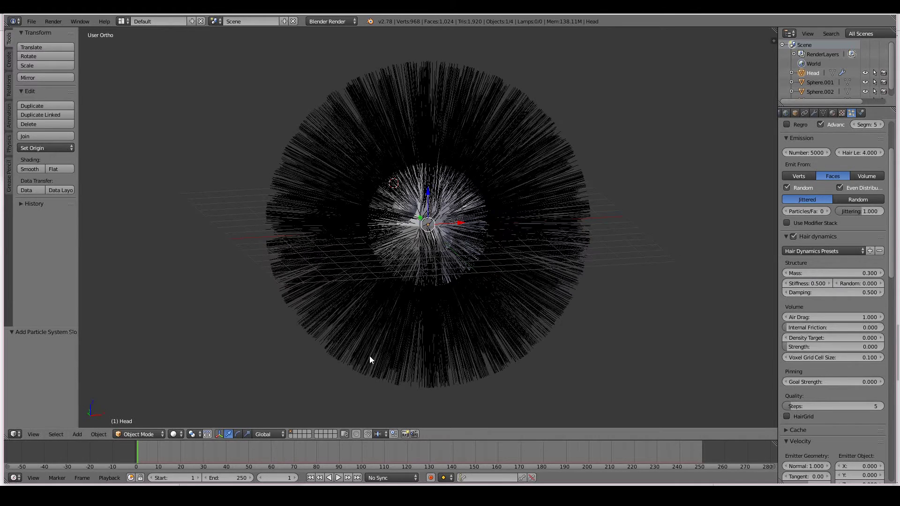
left_click(341, 476)
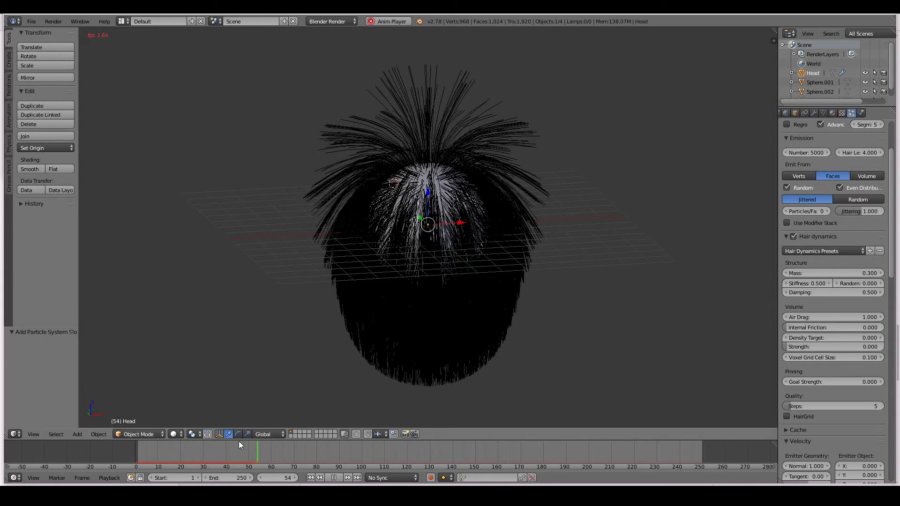
left_click_drag(238, 447, 539, 450)
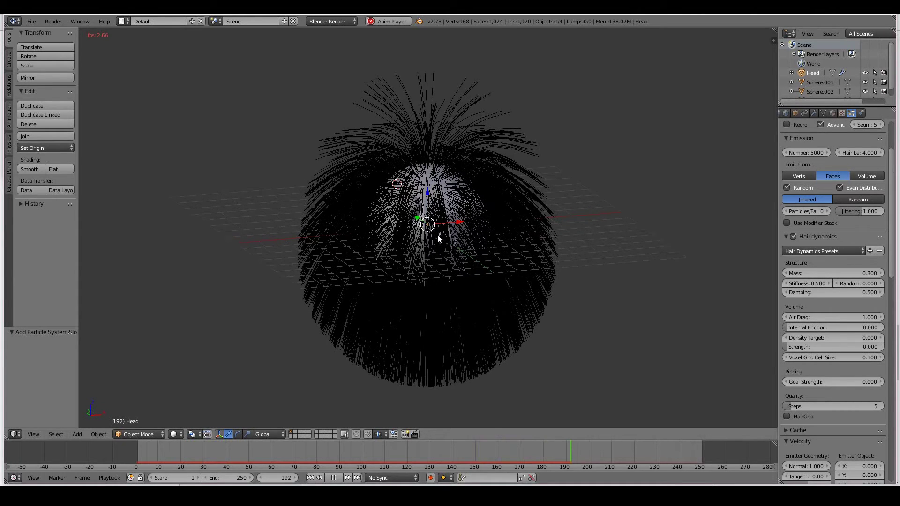
middle_click_drag(436, 235, 592, 274)
key("Escape")
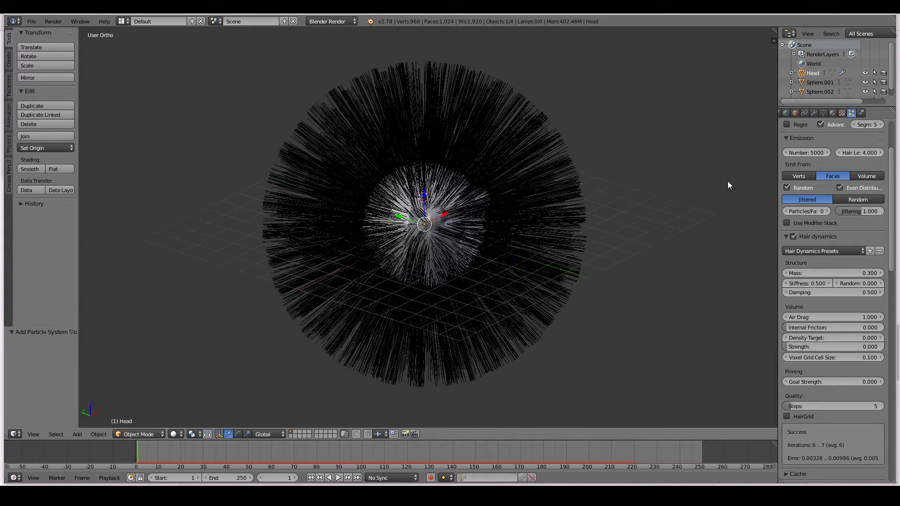
key("alt+a")
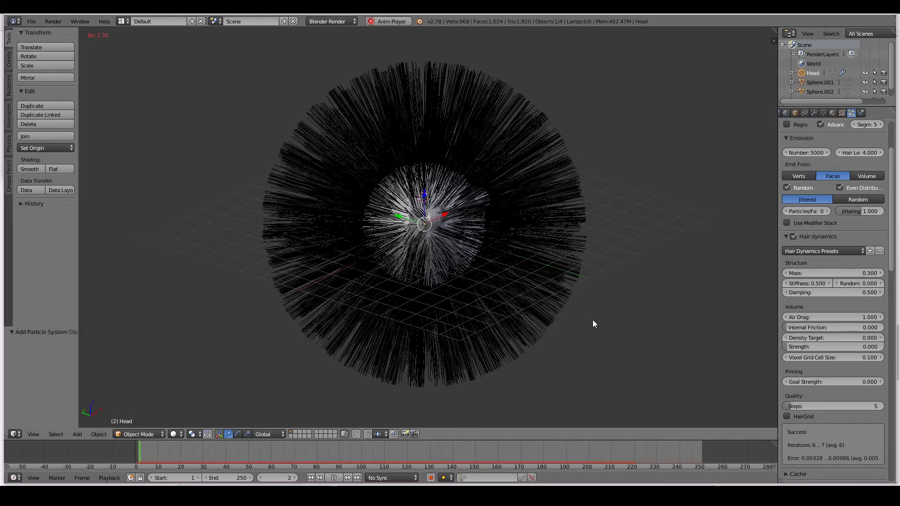
middle_click_drag(593, 320, 525, 297)
key("shift+Left")
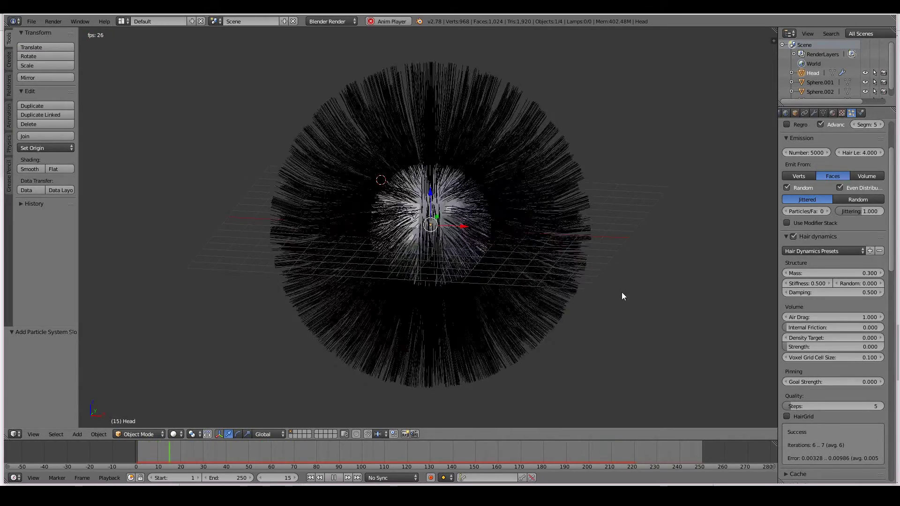
middle_click_drag(627, 292, 574, 285)
key("shift+Left")
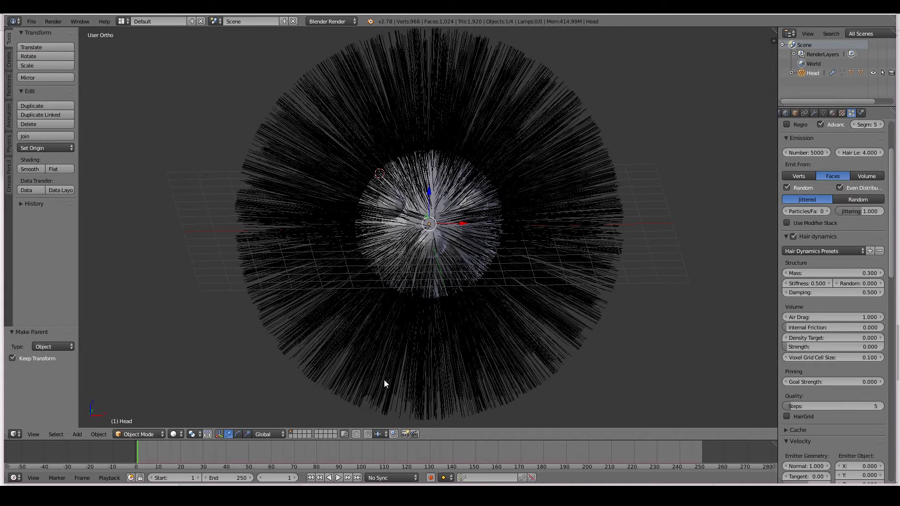
Turn on Auto Keying and move Head to a new position at frame 60
left_click(432, 477)
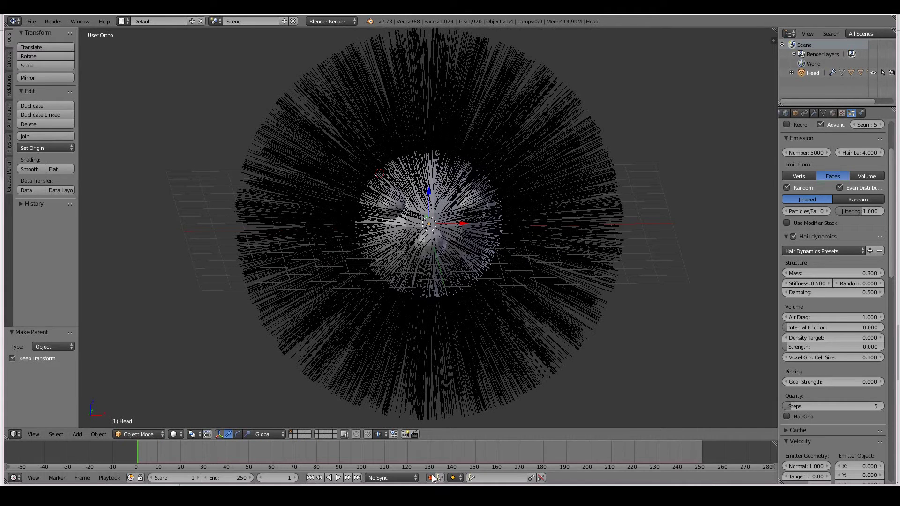
key("g")
left_click(448, 233)
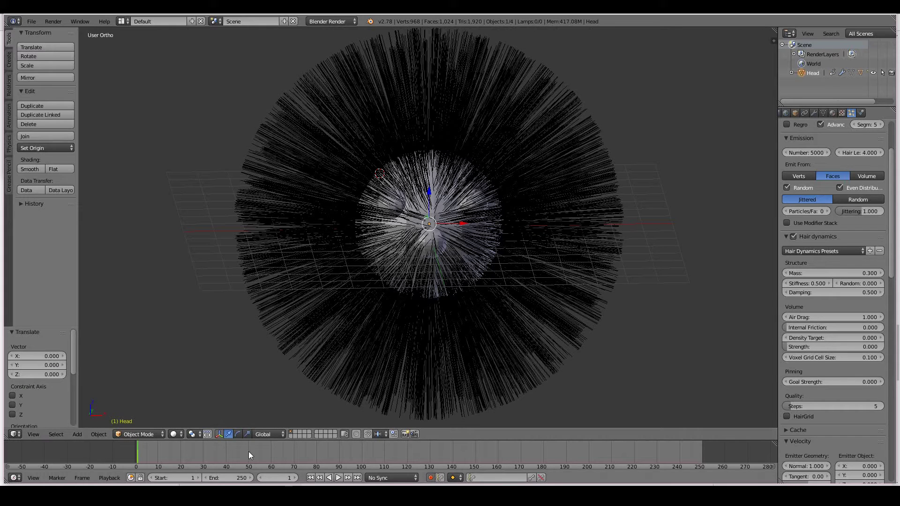
left_click(272, 457)
key("g")
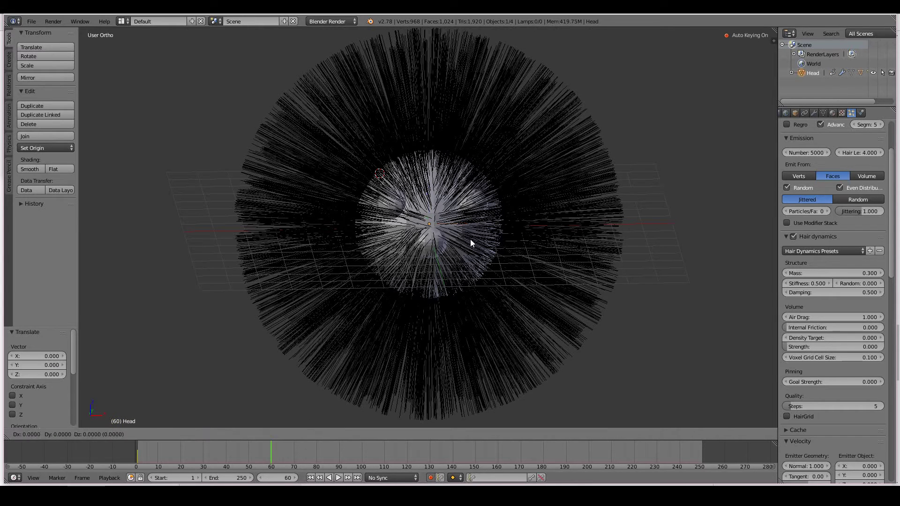
left_click(539, 213)
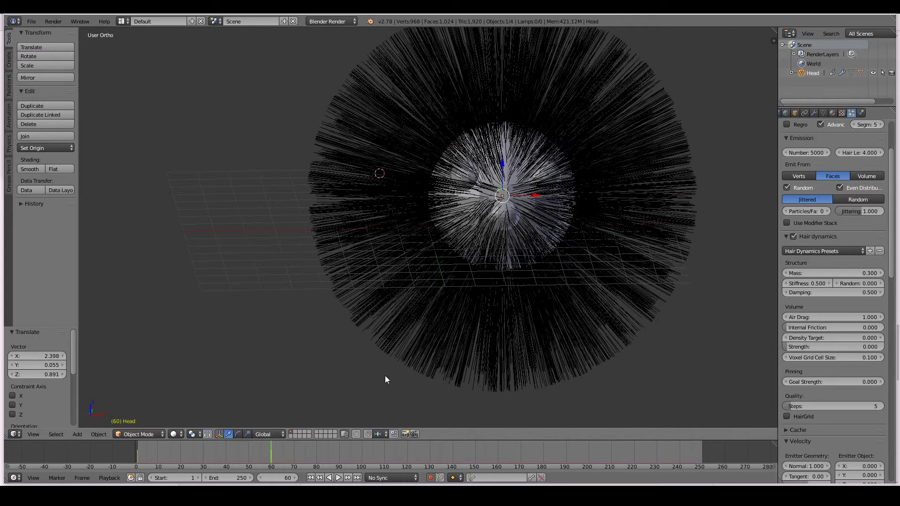
Key Head further left at frame 120 and to the right at frame 170
left_click(407, 454)
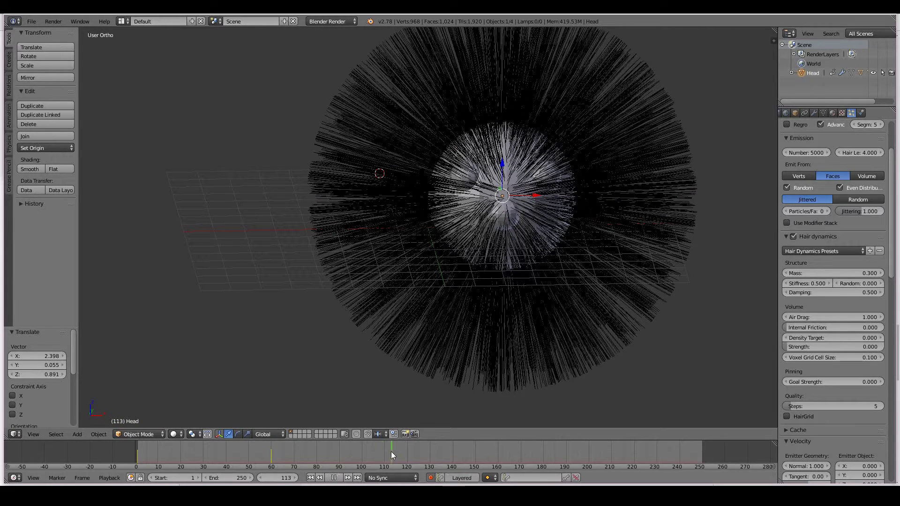
key("g")
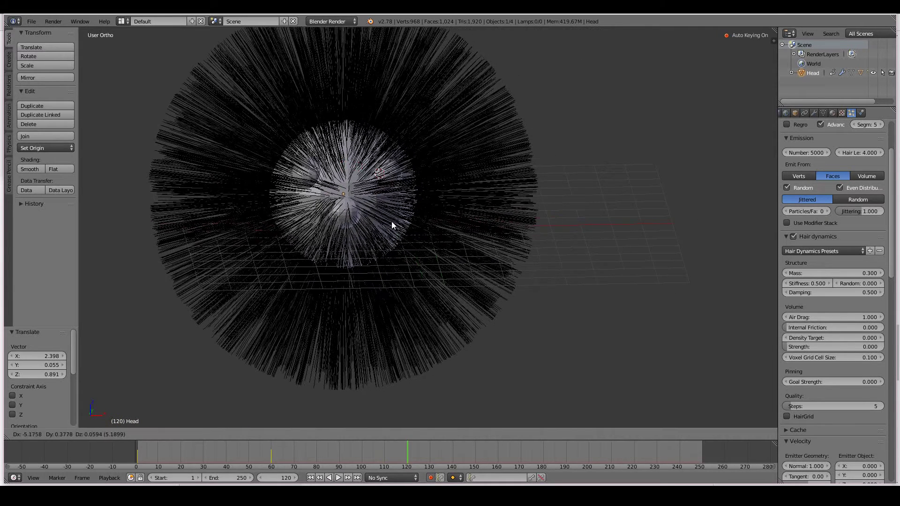
left_click(386, 218)
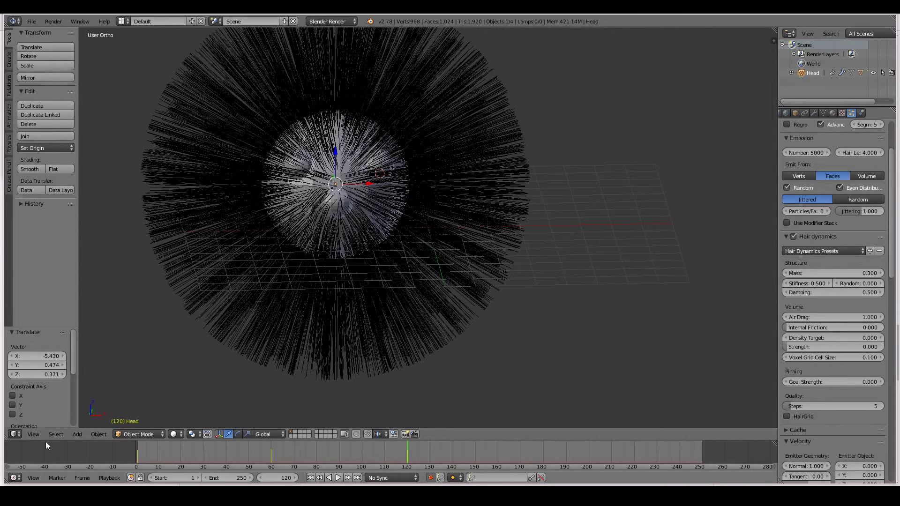
key("shift+Left")
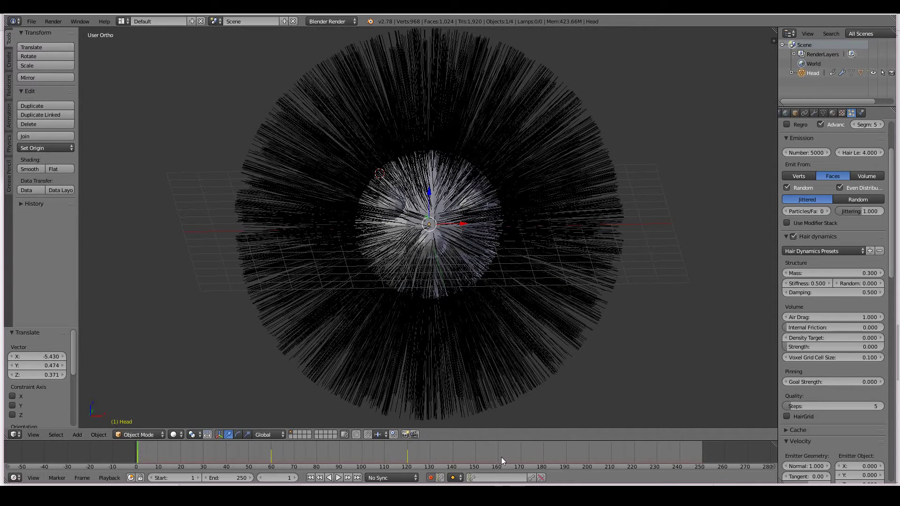
left_click(522, 456)
key("g")
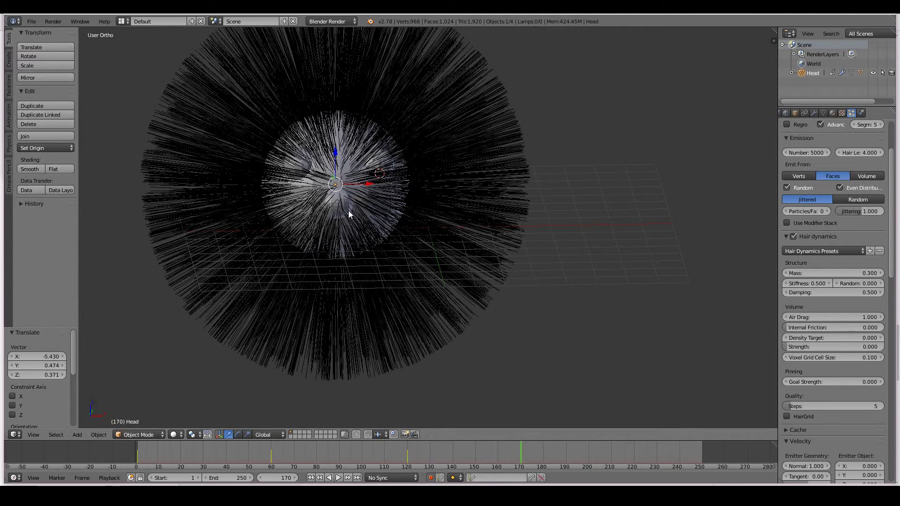
left_click(444, 244)
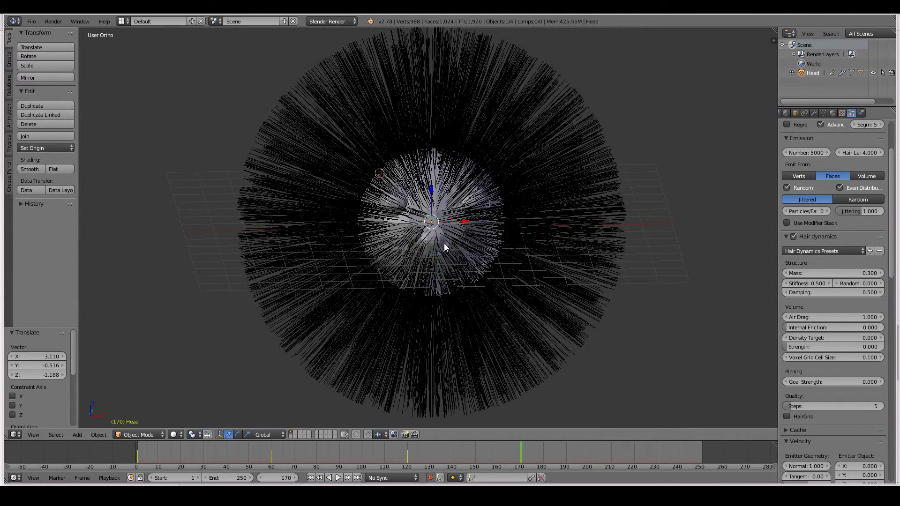
key("KP_1")
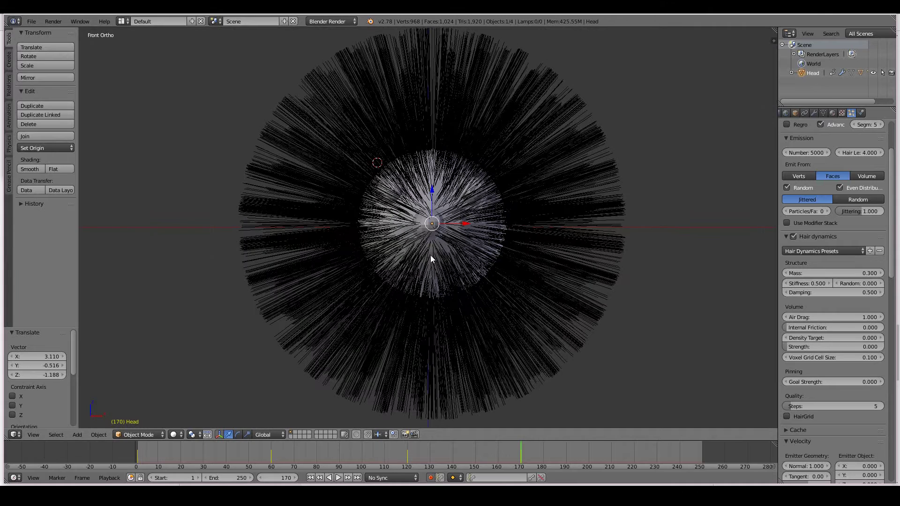
Play the animation from frame 1 to watch the hair swing as the head moves
left_click(311, 478)
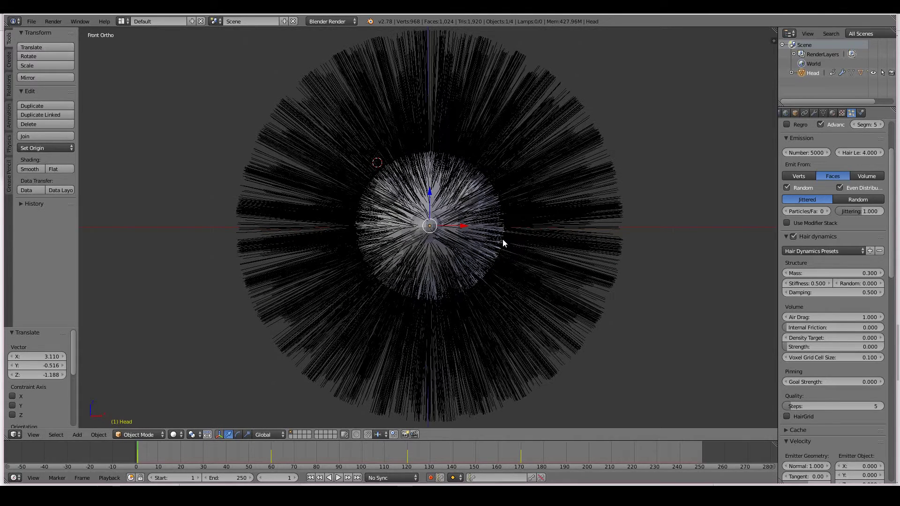
key("alt+a")
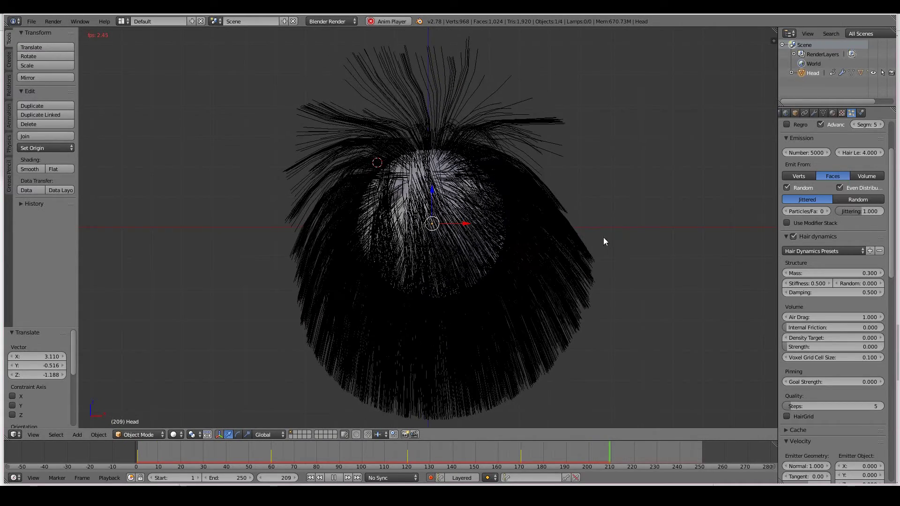
key("Escape")
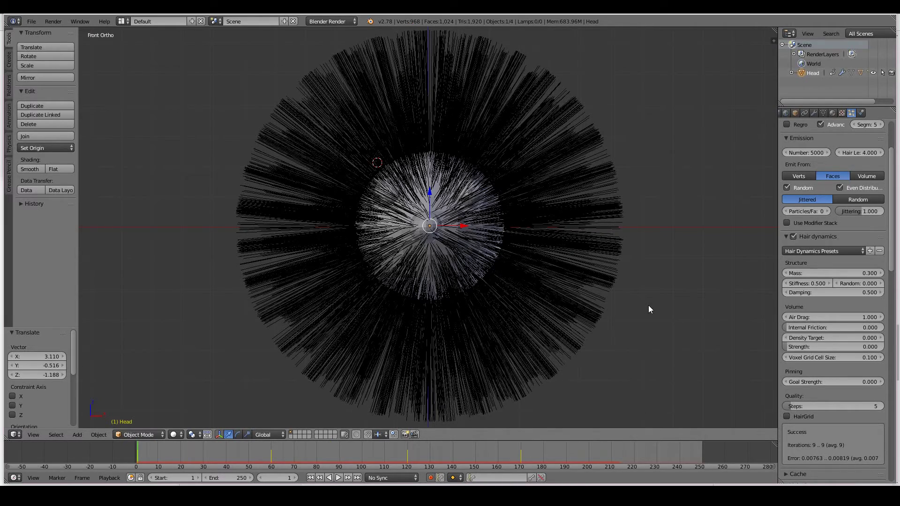
key("alt+a")
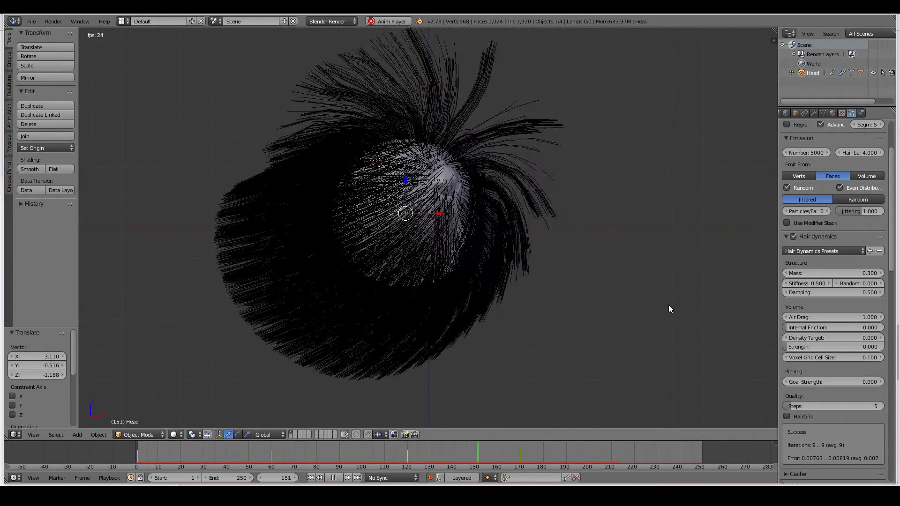
key("Escape")
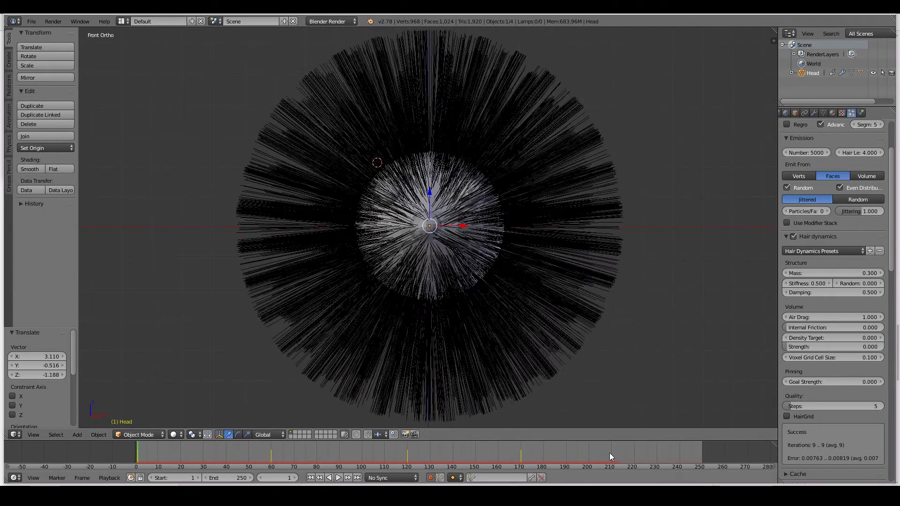
left_click(609, 453)
Set the animation end frame to 210 and replay it from the start
left_click(230, 479)
type("2")
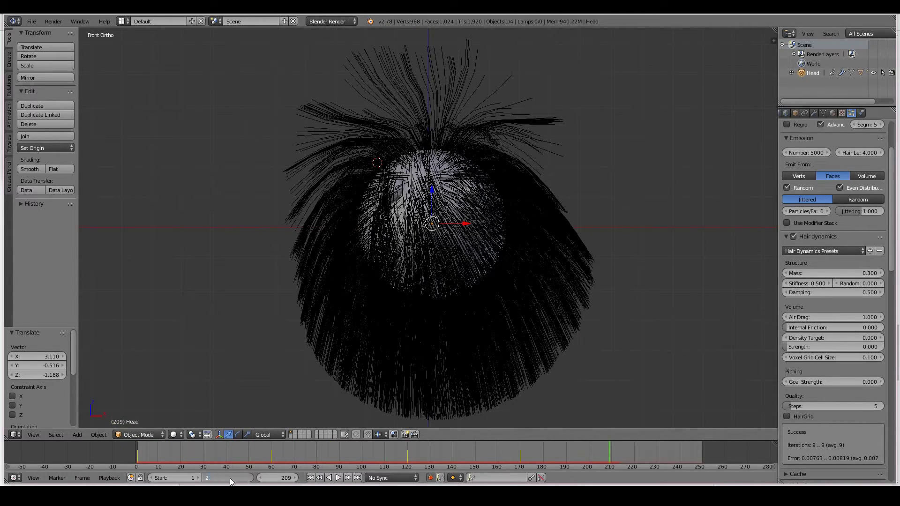
type("10")
key("Return")
left_click(311, 478)
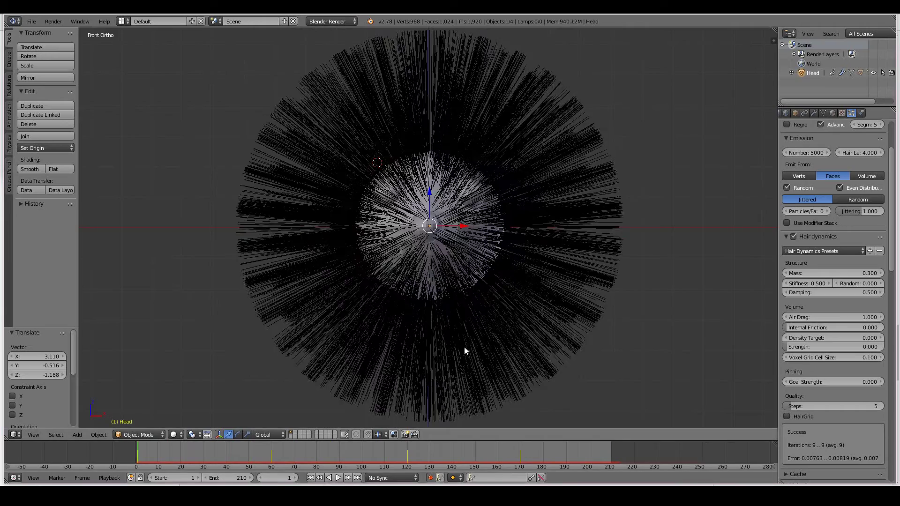
key("alt+a")
middle_click_drag(657, 255, 458, 287)
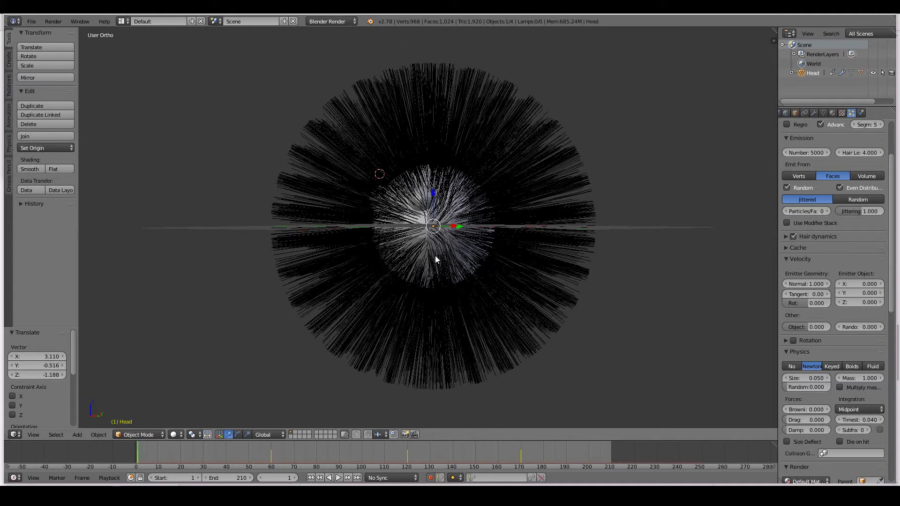
Disable Hair Dynamics on the head's particle hair and view the head from the front
middle_click_drag(432, 255, 459, 254)
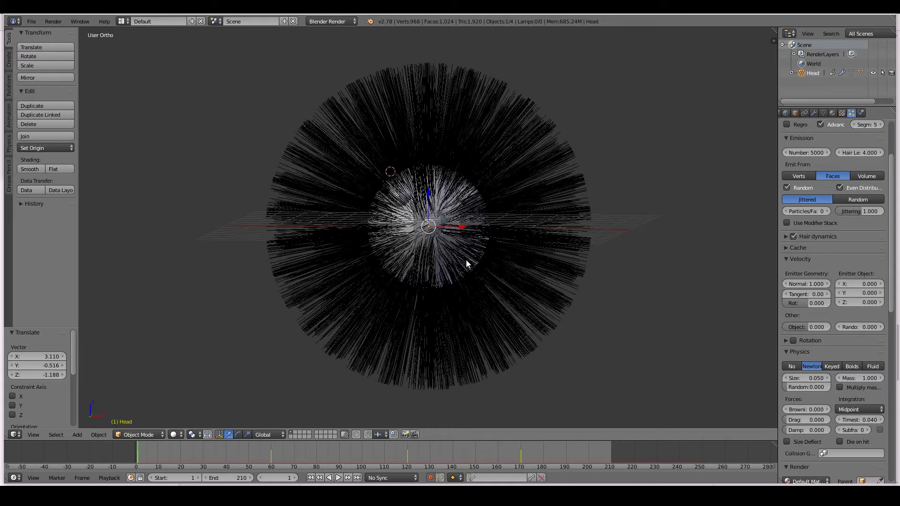
left_click(793, 237)
key("KP_1")
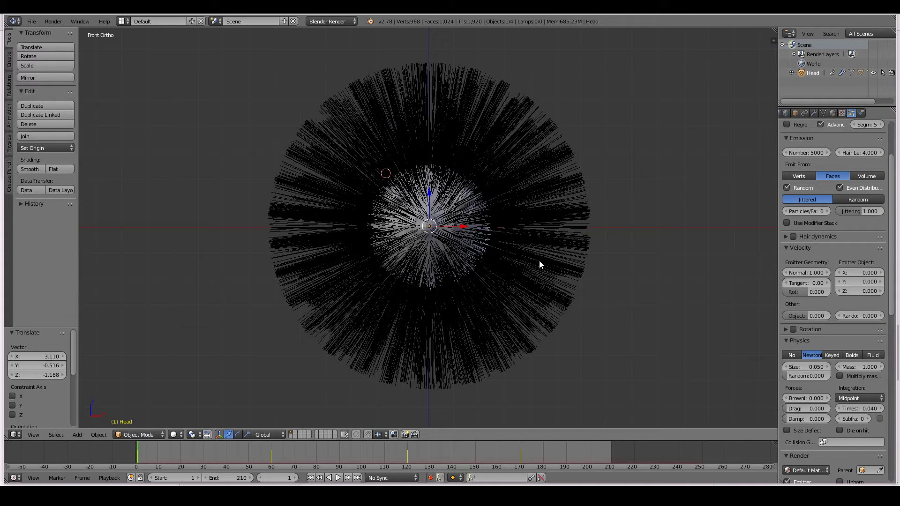
middle_click_drag(571, 217, 408, 191)
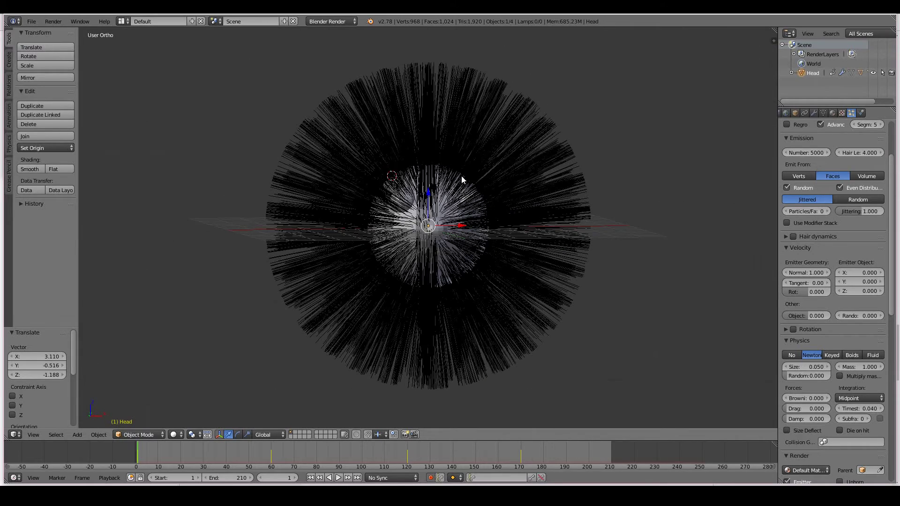
middle_click_drag(482, 186, 458, 191)
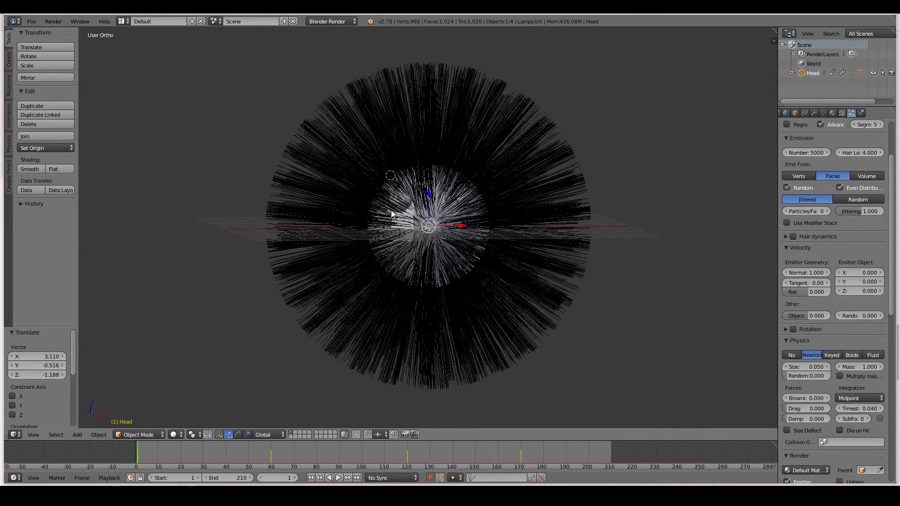
left_click(123, 434)
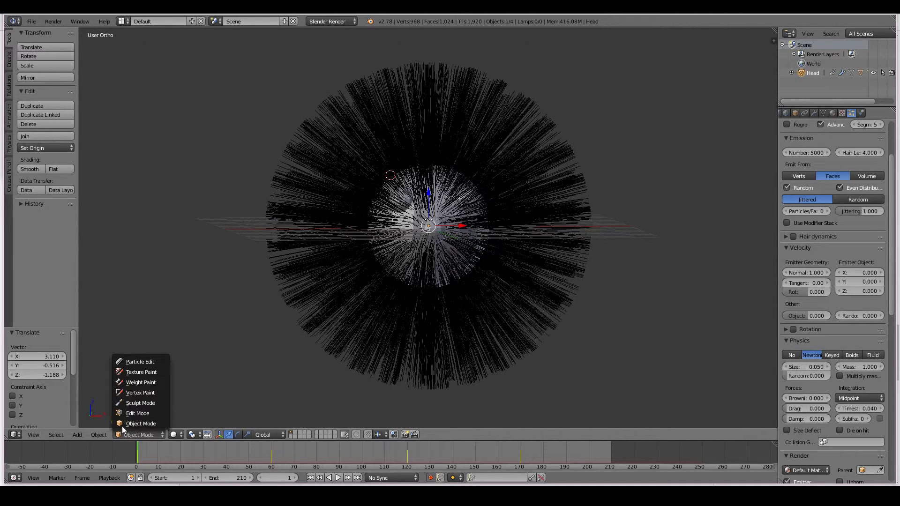
Enter Particle Edit mode, view the head from the front, and pick the Comb brush
left_click(122, 363)
mouse_move(235, 260)
middle_mouse_down()
mouse_move(291, 259)
mouse_move(224, 267)
middle_mouse_up()
key("KP_1")
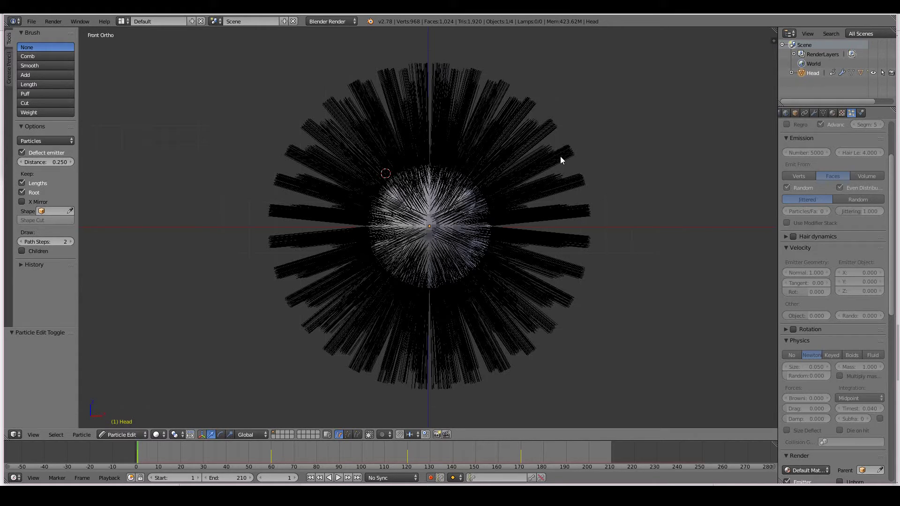
left_click(26, 56)
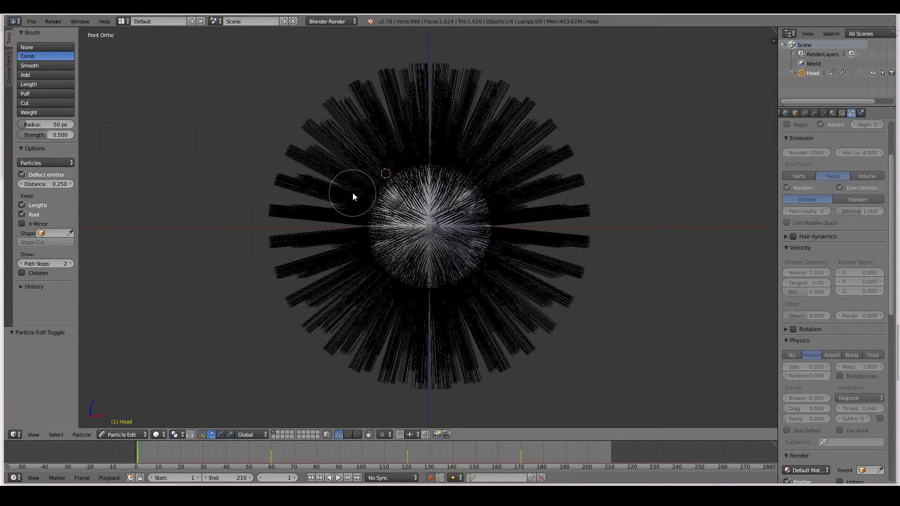
Set the Comb brush radius to 162 px
key("f")
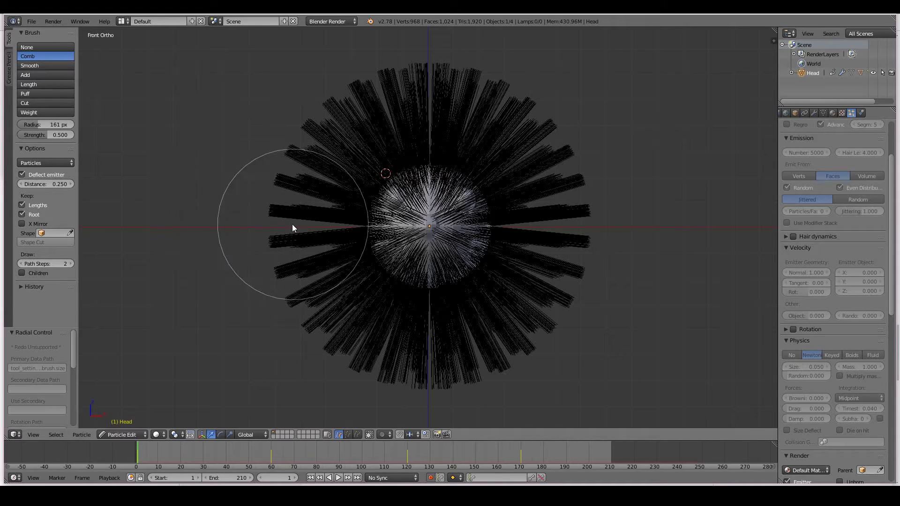
key("f")
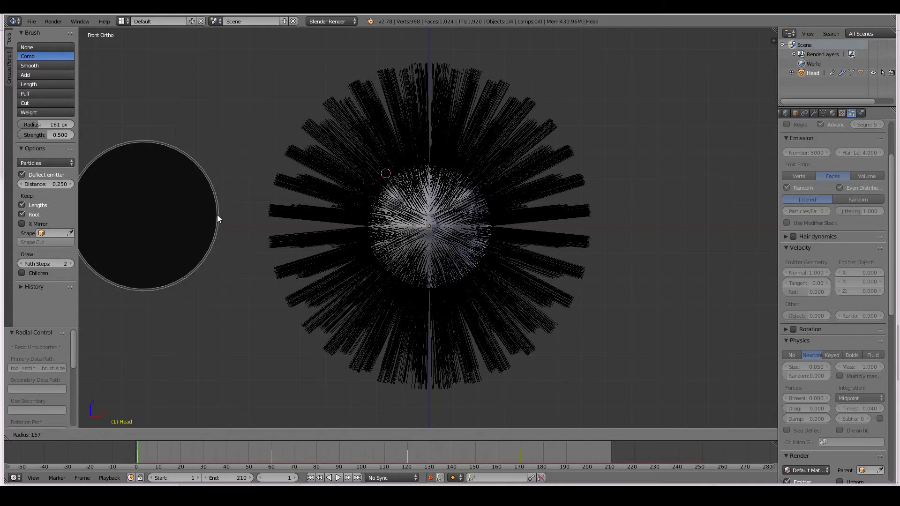
left_click(218, 215)
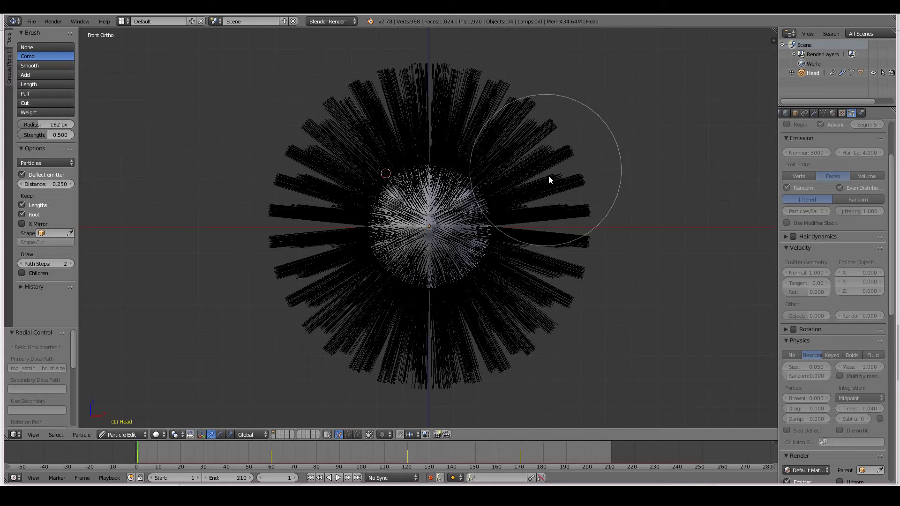
scroll(542, 278, "down", 1)
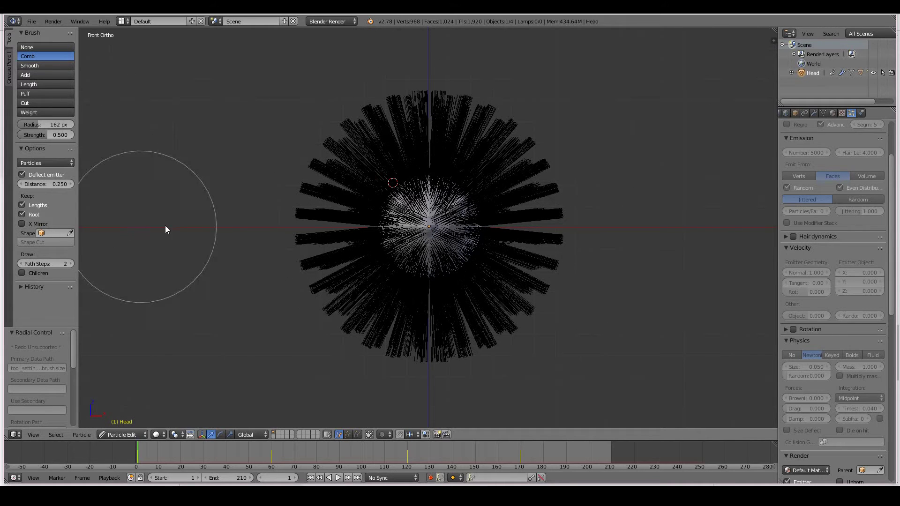
scroll(395, 86, "up", 1)
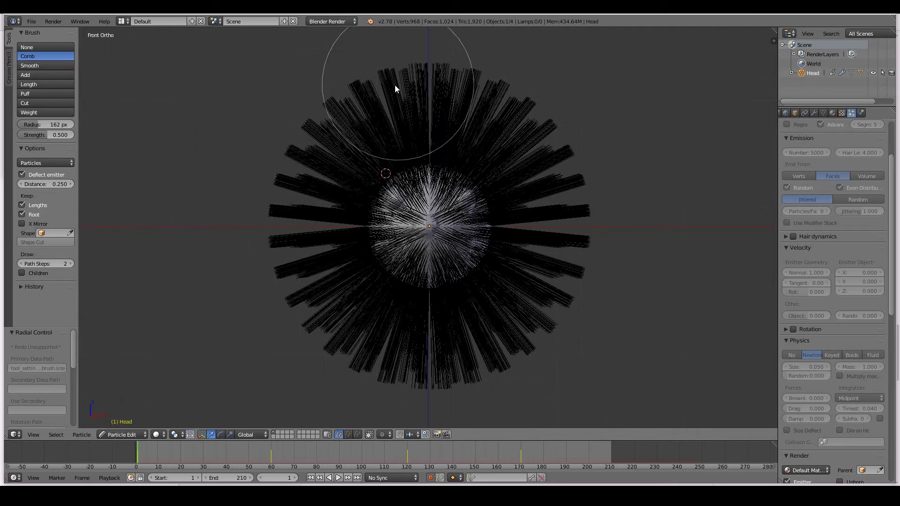
scroll(303, 105, "up", 1, "shift")
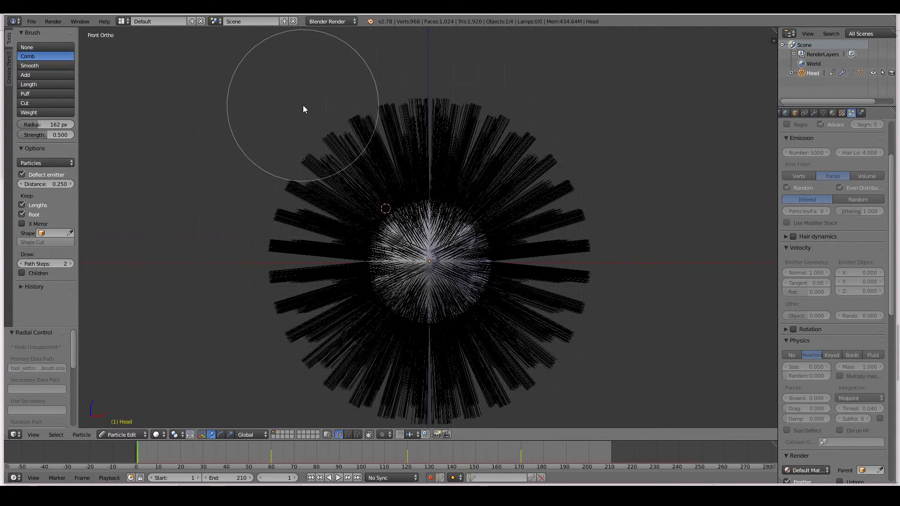
Comb the upper-right and left-side hair down and inward from the front view
left_click_drag(345, 112, 588, 299)
mouse_move(587, 347)
left_mouse_down()
mouse_move(530, 185)
mouse_move(468, 147)
mouse_move(364, 170)
mouse_move(322, 166)
mouse_move(264, 311)
mouse_move(290, 329)
left_mouse_up()
mouse_move(334, 164)
left_mouse_down()
mouse_move(317, 209)
mouse_move(315, 293)
mouse_move(328, 368)
mouse_move(388, 280)
left_mouse_up()
mouse_move(584, 176)
left_mouse_down()
mouse_move(565, 314)
mouse_move(533, 387)
left_mouse_up()
left_click_drag(551, 210, 528, 323)
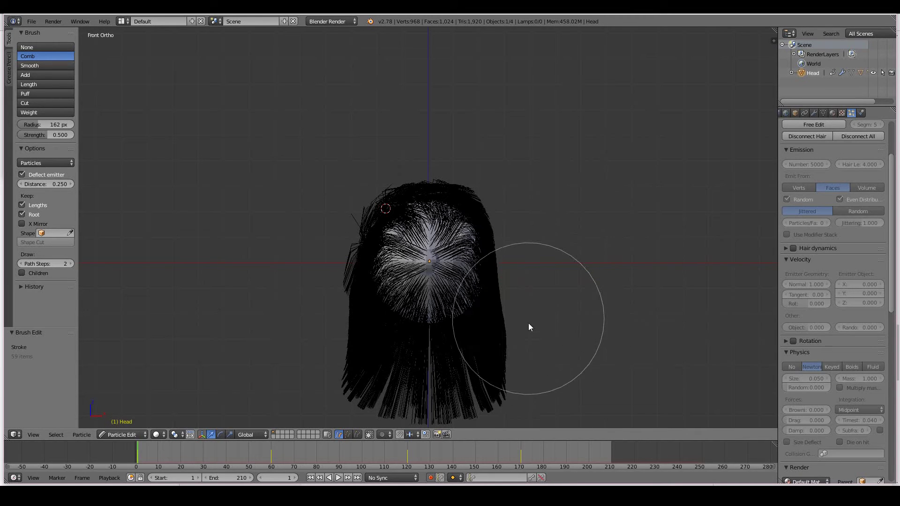
middle_click_drag(629, 209, 476, 264)
Comb the side hair downward and smooth its edge from the Right Ortho view
key("KP_3")
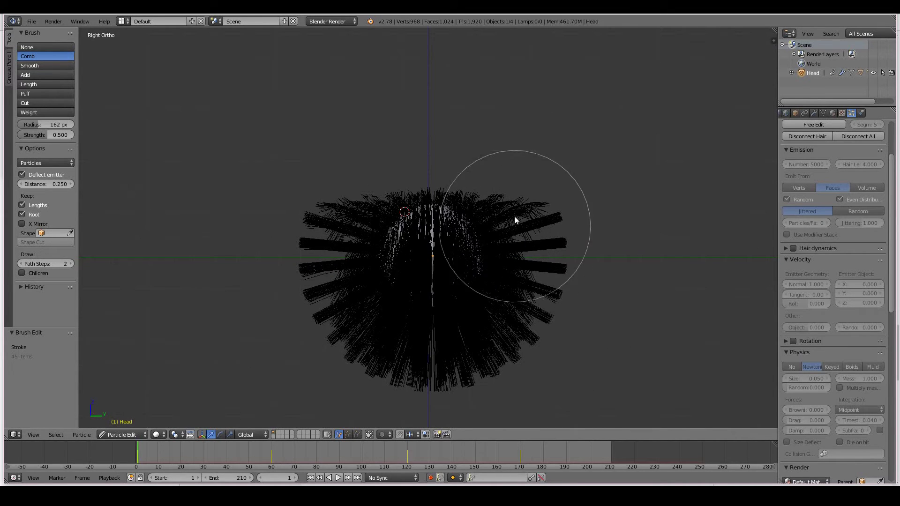
mouse_move(547, 214)
left_mouse_down()
mouse_move(568, 291)
mouse_move(527, 367)
left_mouse_up()
mouse_move(526, 202)
left_mouse_down()
mouse_move(542, 270)
mouse_move(529, 318)
mouse_move(556, 289)
mouse_move(550, 331)
left_mouse_up()
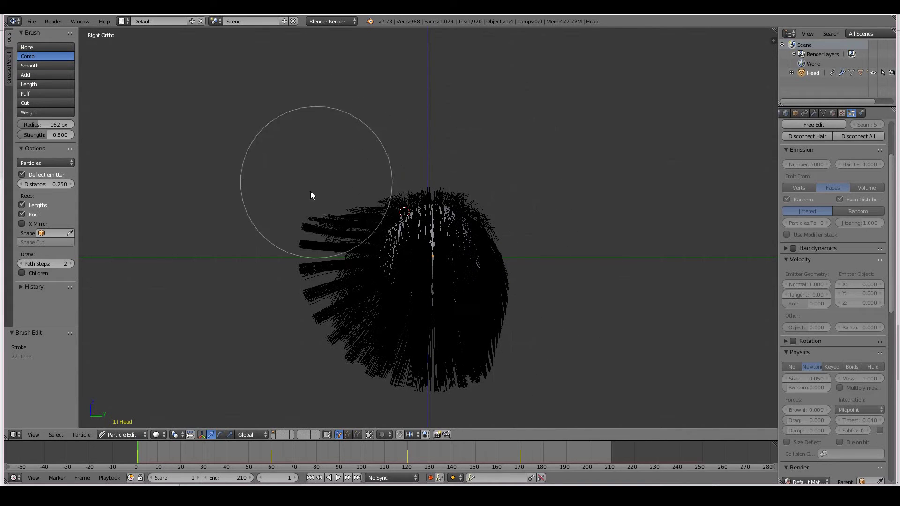
middle_click_drag(311, 195, 354, 263)
left_click_drag(353, 263, 359, 265)
mouse_move(359, 261)
middle_mouse_down()
mouse_move(336, 262)
mouse_move(349, 262)
middle_mouse_up()
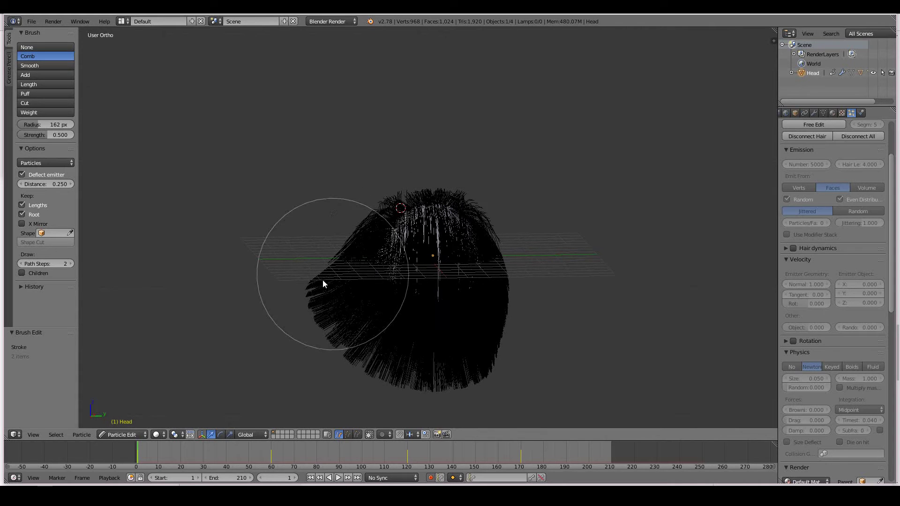
mouse_move(253, 283)
middle_mouse_down()
mouse_move(426, 291)
mouse_move(354, 295)
middle_mouse_up()
key("KP_3")
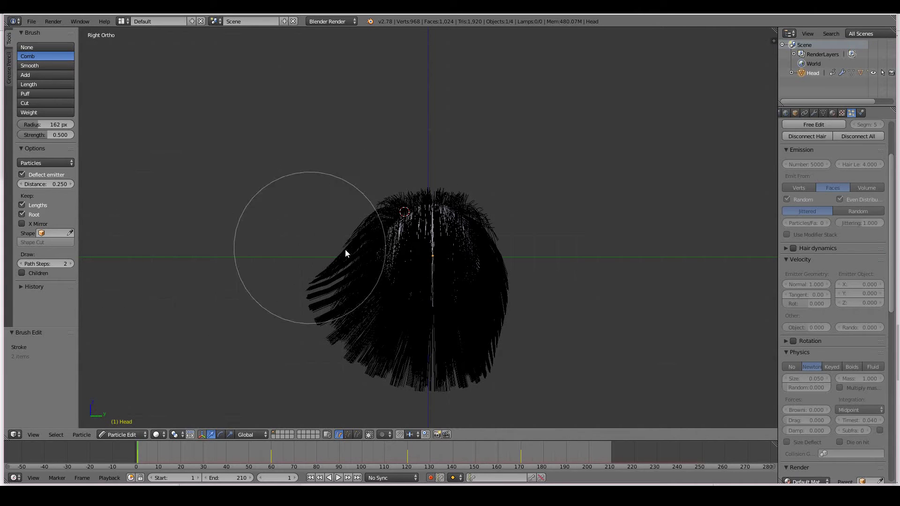
middle_click_drag(296, 274, 377, 283)
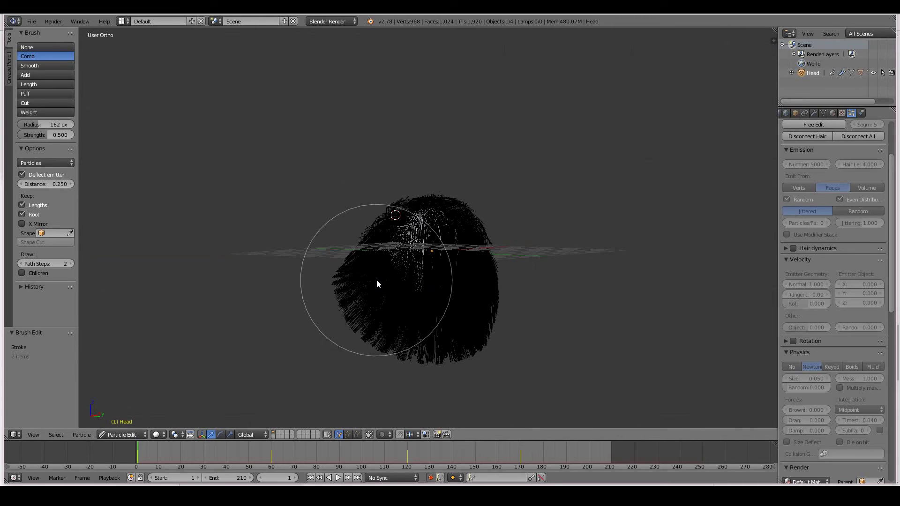
key("KP_3")
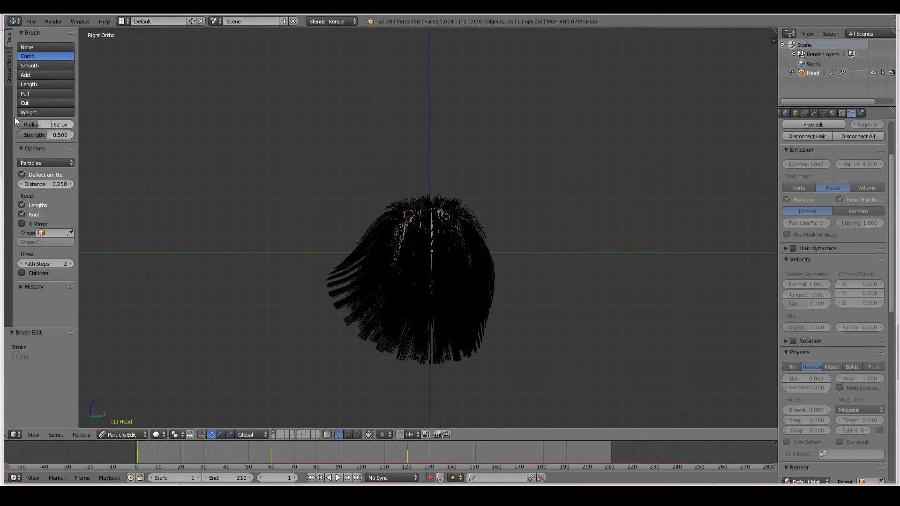
Select the Cut brush at 83 px radius and trim strands on the hair's left side
left_click(25, 101)
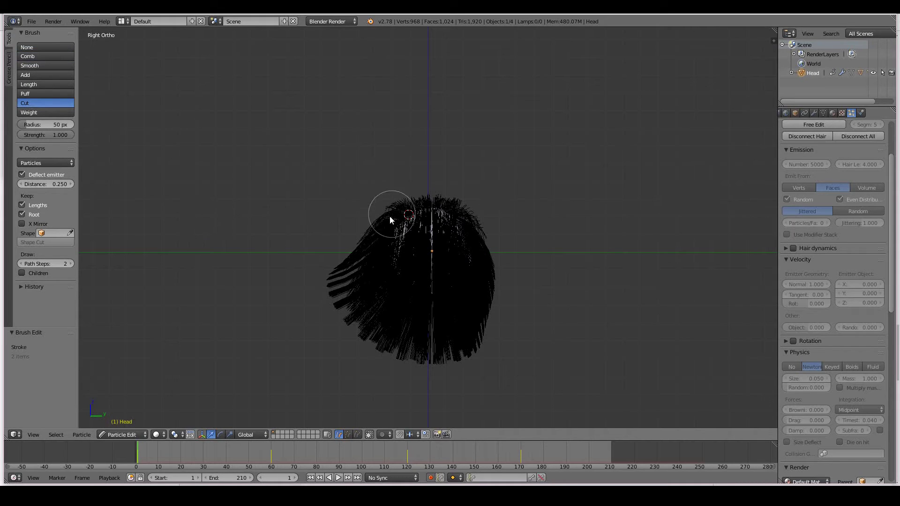
scroll(390, 215, "up", 2)
key("f")
left_click(341, 221)
mouse_move(342, 221)
left_mouse_down()
mouse_move(355, 184)
mouse_move(308, 303)
mouse_move(307, 360)
mouse_move(316, 278)
mouse_move(331, 242)
mouse_move(332, 368)
mouse_move(343, 234)
mouse_move(354, 237)
mouse_move(350, 258)
mouse_move(337, 259)
mouse_move(346, 323)
left_mouse_up()
mouse_move(346, 322)
middle_mouse_down()
mouse_move(383, 298)
mouse_move(462, 289)
middle_mouse_up()
Cut away the strands covering the face, undoing one bad stroke
mouse_move(453, 263)
left_mouse_down()
mouse_move(461, 250)
mouse_move(454, 299)
mouse_move(443, 284)
left_mouse_up()
mouse_move(443, 284)
middle_mouse_down()
mouse_move(383, 270)
mouse_move(451, 256)
middle_mouse_up()
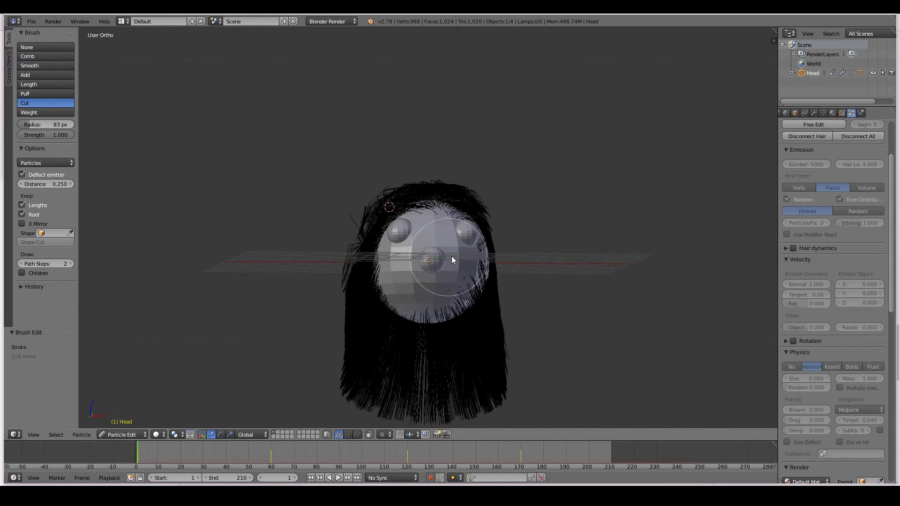
left_click_drag(451, 256, 417, 276)
middle_click_drag(417, 277, 368, 281)
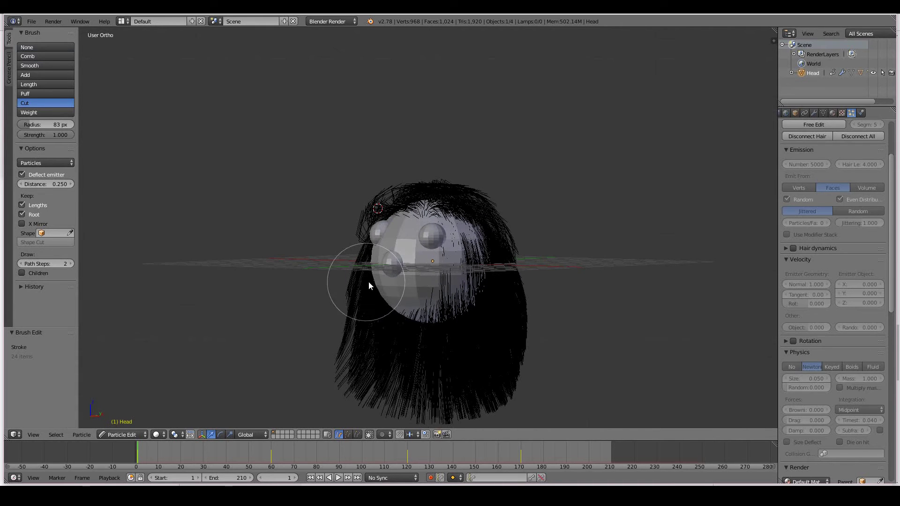
mouse_move(368, 281)
left_mouse_down()
mouse_move(419, 247)
mouse_move(414, 269)
mouse_move(403, 272)
left_mouse_up()
middle_click_drag(403, 272, 387, 274)
mouse_move(387, 274)
left_mouse_down()
mouse_move(400, 253)
mouse_move(395, 279)
left_mouse_up()
mouse_move(395, 279)
middle_mouse_down()
mouse_move(493, 297)
mouse_move(429, 267)
mouse_move(399, 295)
mouse_move(416, 254)
mouse_move(380, 266)
mouse_move(431, 254)
middle_mouse_up()
key("ctrl+z")
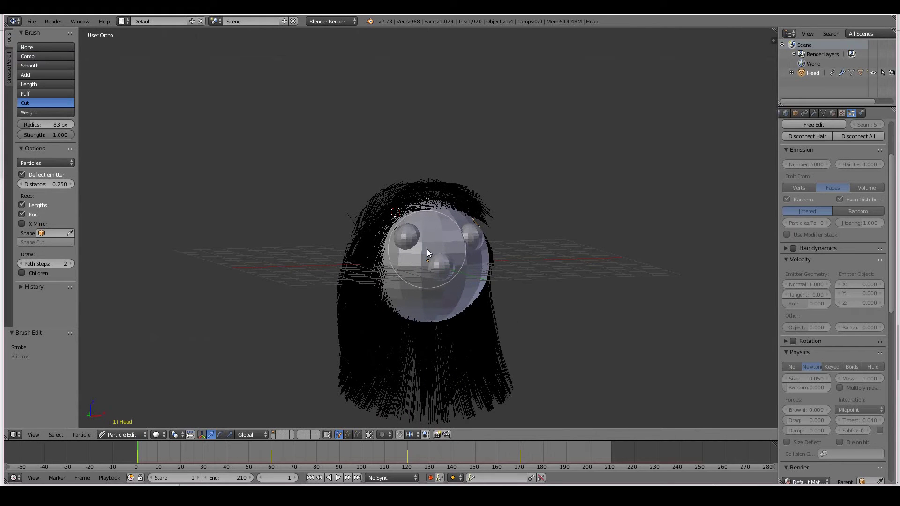
mouse_move(470, 291)
middle_mouse_down()
mouse_move(432, 294)
mouse_move(647, 291)
mouse_move(572, 282)
mouse_move(641, 290)
mouse_move(629, 288)
middle_mouse_up()
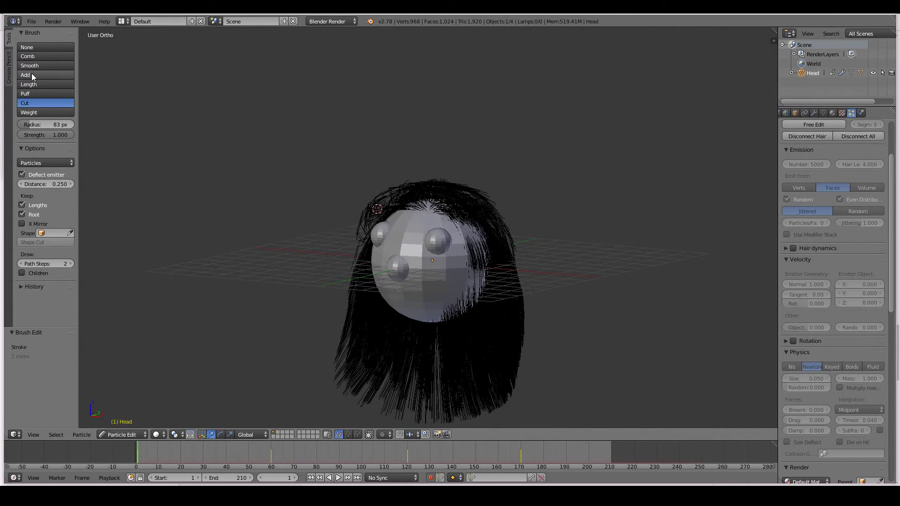
With the Comb brush, sweep the hair beside the face and along the right side back
left_click(27, 56)
mouse_move(330, 211)
middle_mouse_down()
mouse_move(373, 213)
mouse_move(505, 286)
middle_mouse_up()
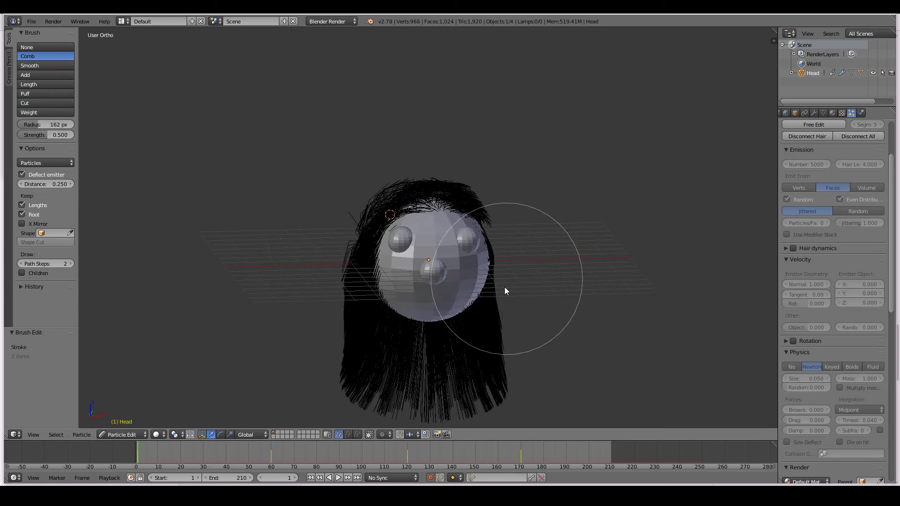
mouse_move(505, 286)
left_mouse_down()
mouse_move(496, 241)
mouse_move(506, 239)
mouse_move(490, 237)
left_mouse_up()
mouse_move(491, 237)
middle_mouse_down()
mouse_move(445, 256)
mouse_move(446, 222)
mouse_move(445, 230)
middle_mouse_up()
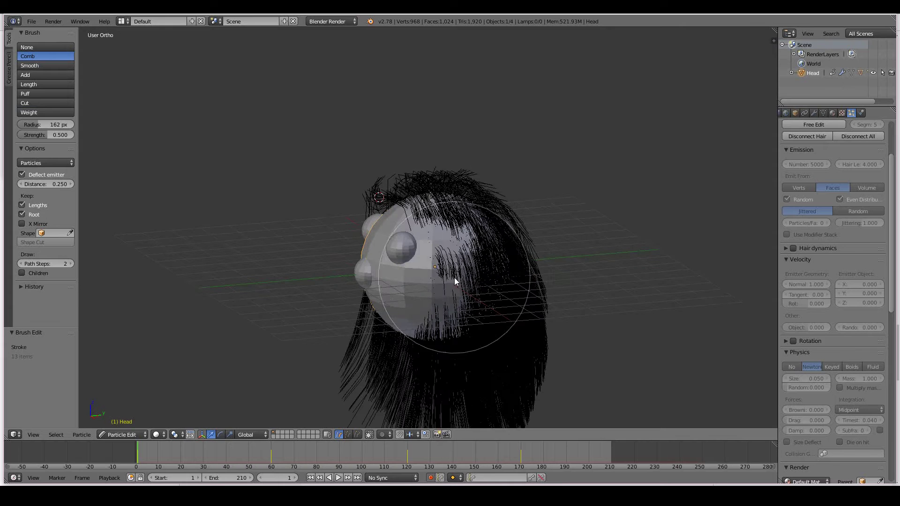
middle_click_drag(435, 280, 460, 267)
left_click_drag(460, 268, 452, 263)
mouse_move(440, 267)
middle_mouse_down()
mouse_move(415, 263)
mouse_move(530, 255)
middle_mouse_up()
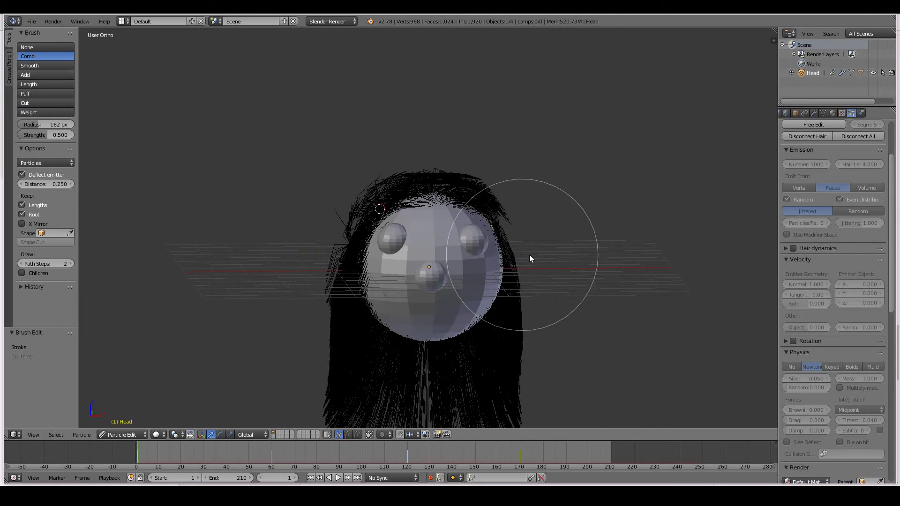
left_click_drag(530, 255, 519, 294)
mouse_move(520, 295)
middle_mouse_down()
mouse_move(437, 294)
mouse_move(505, 198)
middle_mouse_up()
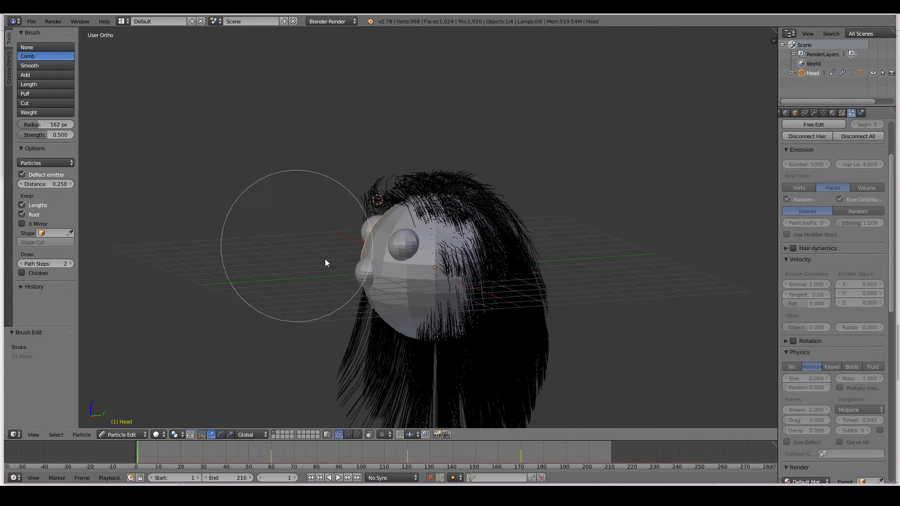
middle_click_drag(325, 261, 379, 280)
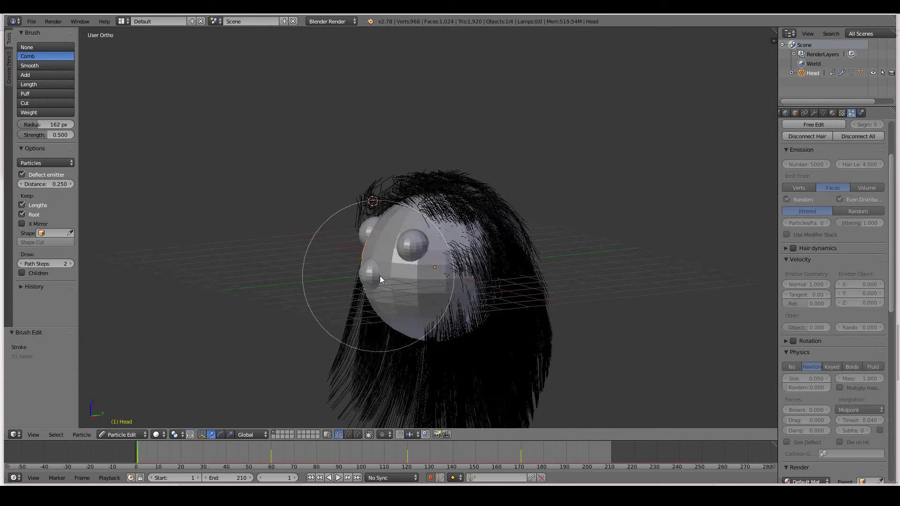
left_click(47, 74)
Grow a clump of long straight strands out from the right side of the head
mouse_move(562, 276)
middle_mouse_down()
mouse_move(599, 291)
mouse_move(604, 261)
mouse_move(639, 263)
middle_mouse_up()
scroll(654, 266, "up", 1)
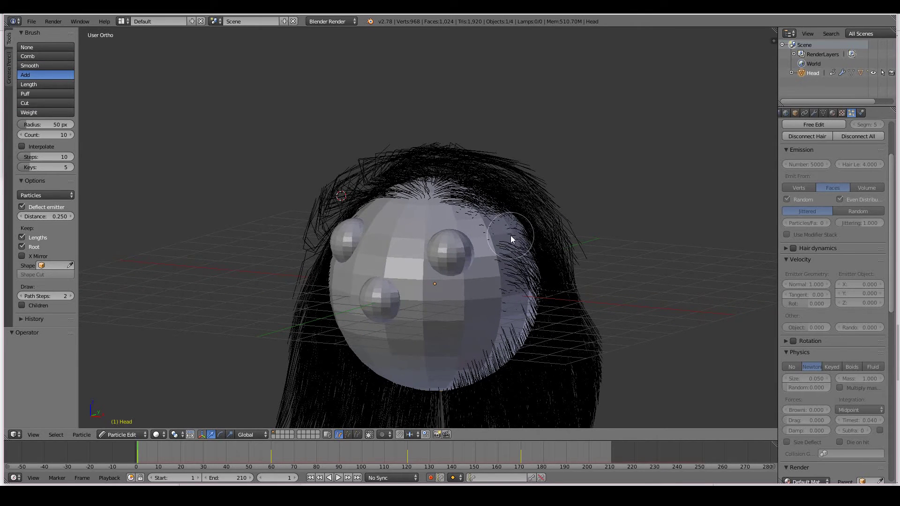
mouse_move(511, 235)
left_mouse_down()
mouse_move(522, 235)
mouse_move(511, 233)
mouse_move(539, 287)
left_mouse_up()
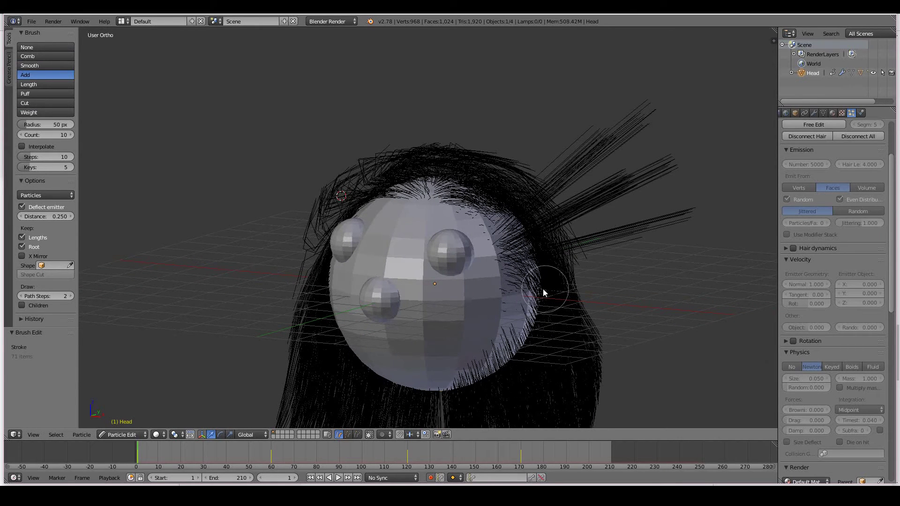
middle_click_drag(538, 287, 531, 271)
mouse_move(524, 282)
left_mouse_down()
mouse_move(522, 304)
mouse_move(539, 295)
left_mouse_up()
mouse_move(539, 295)
middle_mouse_down()
mouse_move(600, 274)
mouse_move(573, 281)
mouse_move(645, 279)
mouse_move(575, 311)
mouse_move(525, 309)
middle_mouse_up()
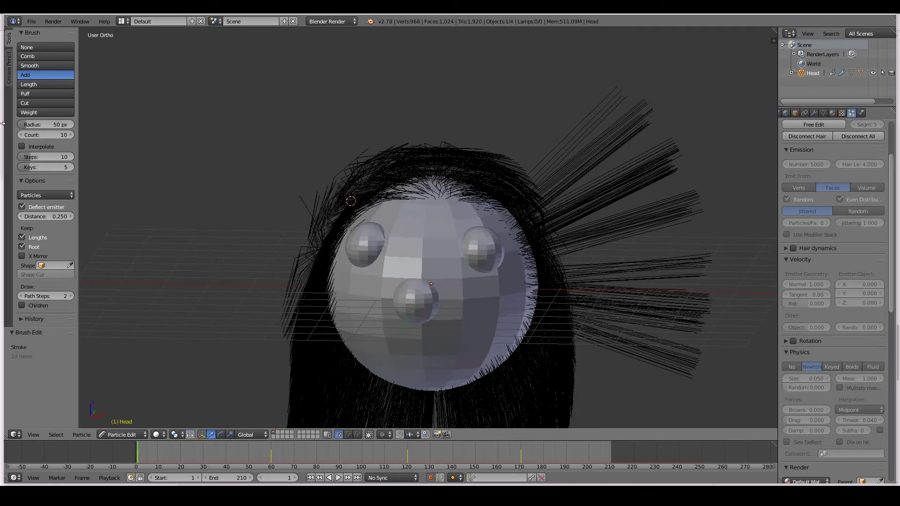
With the Cut brush, trim strands around the back and left side of the head
left_click(26, 102)
scroll(297, 252, "down", 5)
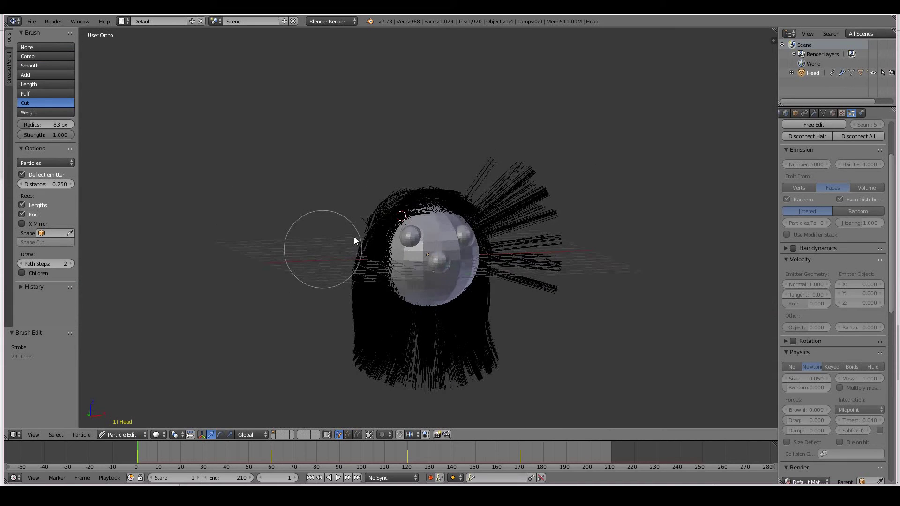
middle_click_drag(354, 237, 435, 272)
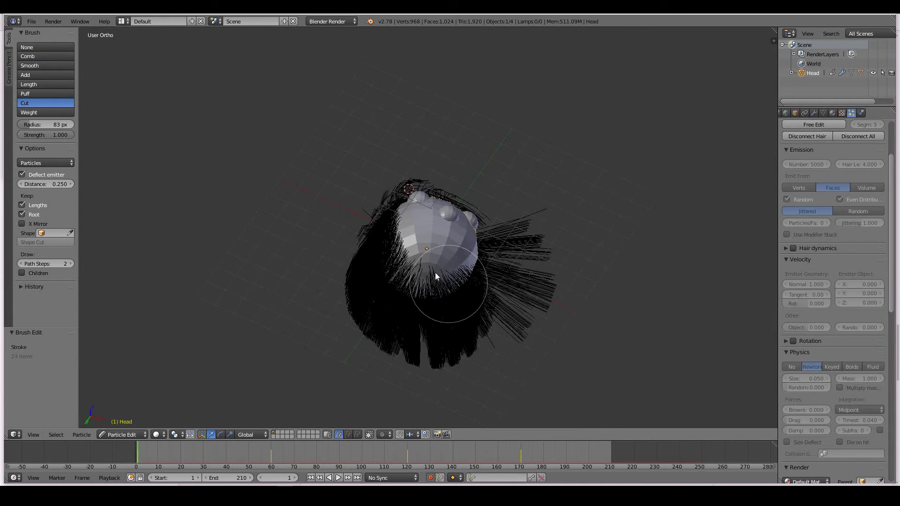
left_click_drag(435, 272, 431, 269)
mouse_move(432, 269)
middle_mouse_down()
mouse_move(432, 294)
mouse_move(426, 275)
middle_mouse_up()
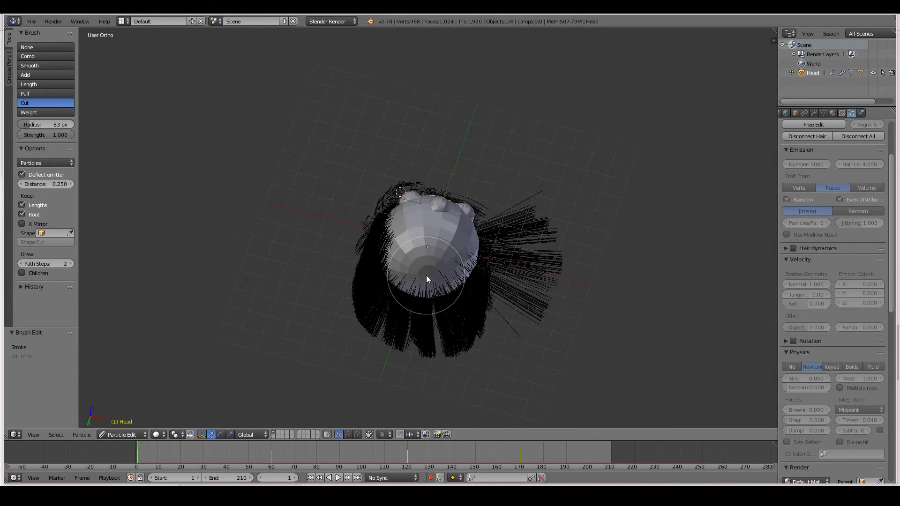
left_click(431, 261)
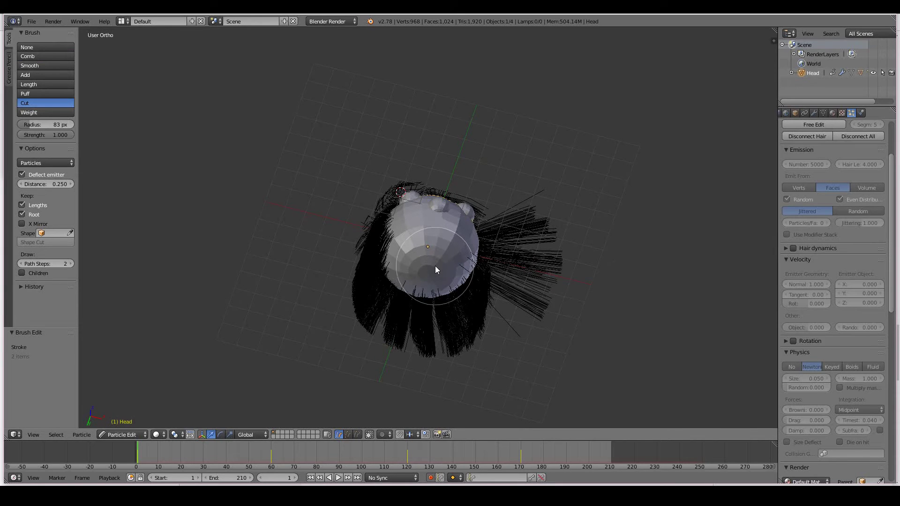
left_click_drag(436, 266, 437, 265)
mouse_move(437, 266)
middle_mouse_down()
mouse_move(546, 275)
mouse_move(609, 297)
middle_mouse_up()
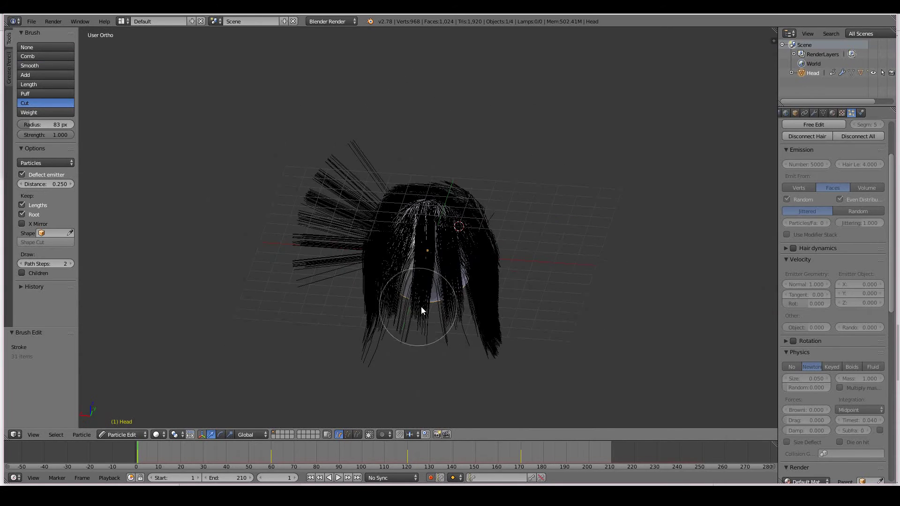
mouse_move(421, 307)
middle_mouse_down()
mouse_move(542, 321)
mouse_move(430, 281)
mouse_move(433, 300)
mouse_move(496, 316)
mouse_move(347, 310)
mouse_move(387, 288)
middle_mouse_up()
left_click(430, 282)
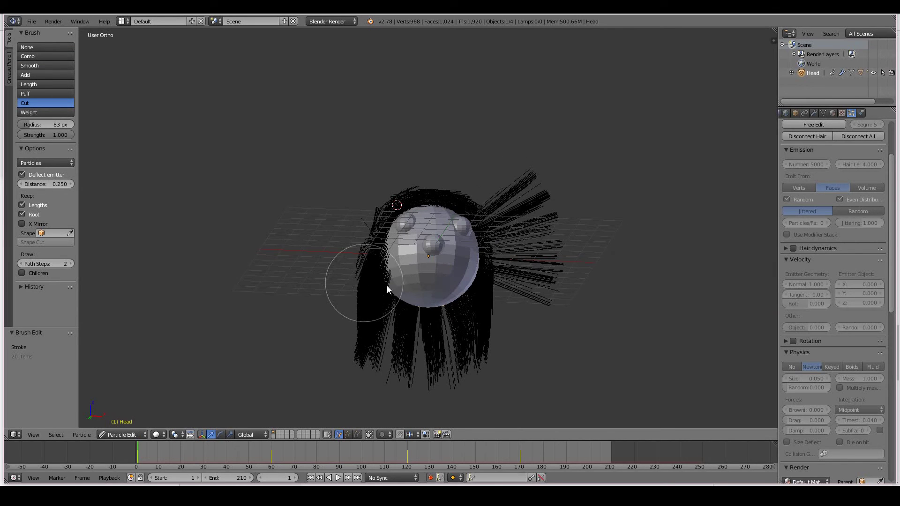
left_click_drag(387, 288, 416, 282)
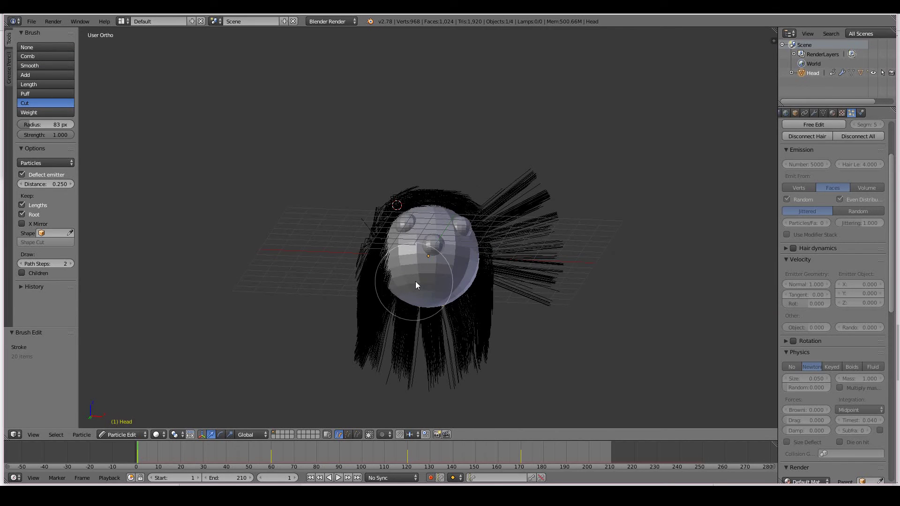
Switch back to the Comb brush and comb the right-side hair downward
left_click(24, 57)
mouse_move(517, 136)
left_mouse_down()
mouse_move(568, 242)
mouse_move(569, 294)
mouse_move(554, 355)
mouse_move(548, 241)
mouse_move(522, 392)
left_mouse_up()
middle_click_drag(523, 392, 532, 212)
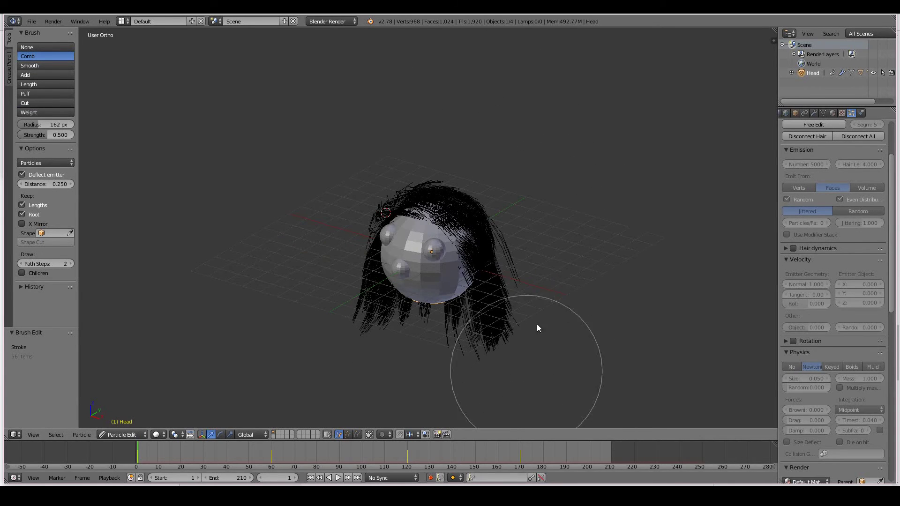
mouse_move(567, 295)
middle_mouse_down()
mouse_move(501, 301)
mouse_move(507, 291)
middle_mouse_up()
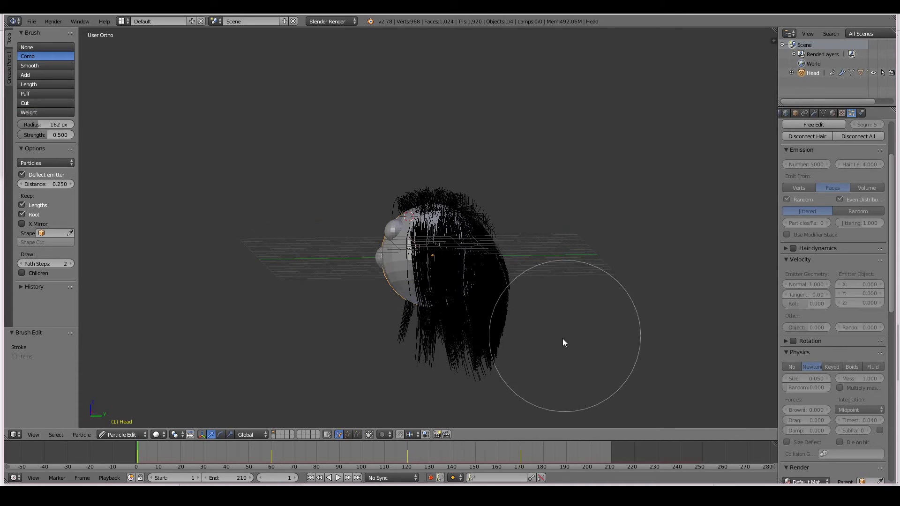
mouse_move(535, 372)
middle_mouse_down()
mouse_move(463, 357)
mouse_move(565, 363)
mouse_move(417, 259)
mouse_move(427, 292)
mouse_move(531, 256)
middle_mouse_up()
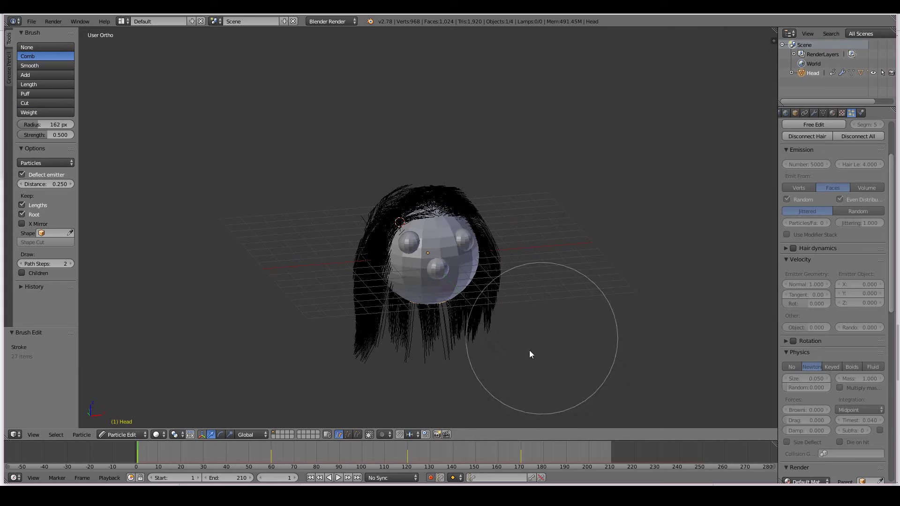
middle_click_drag(530, 350, 555, 221)
Comb the hair on top of the head down over its right side from the front
scroll(555, 221, "up", 3)
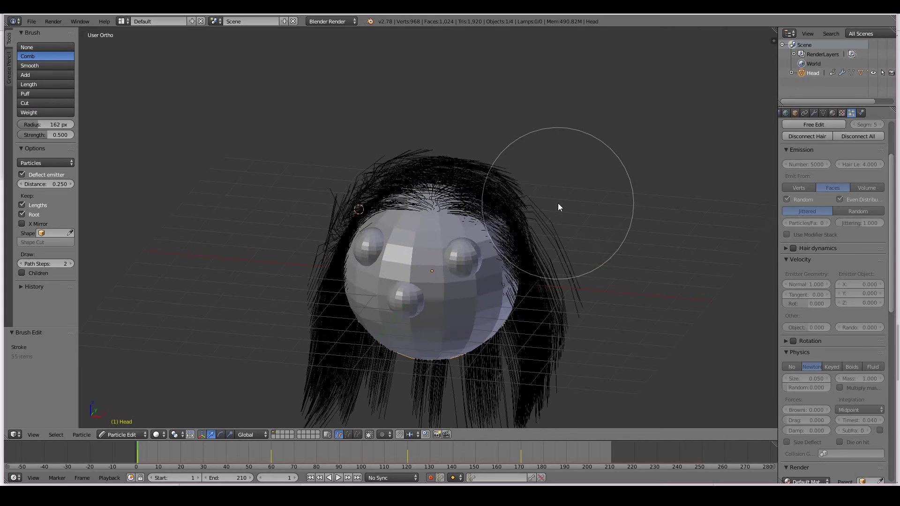
left_click_drag(557, 203, 547, 217)
mouse_move(485, 159)
middle_mouse_down()
mouse_move(433, 165)
mouse_move(488, 196)
mouse_move(564, 197)
middle_mouse_up()
mouse_move(565, 197)
left_mouse_down()
mouse_move(525, 205)
mouse_move(529, 231)
mouse_move(486, 164)
mouse_move(498, 221)
left_mouse_up()
mouse_move(498, 220)
middle_mouse_down()
mouse_move(509, 244)
mouse_move(426, 233)
mouse_move(524, 209)
mouse_move(480, 151)
middle_mouse_up()
scroll(506, 183, "up", 3)
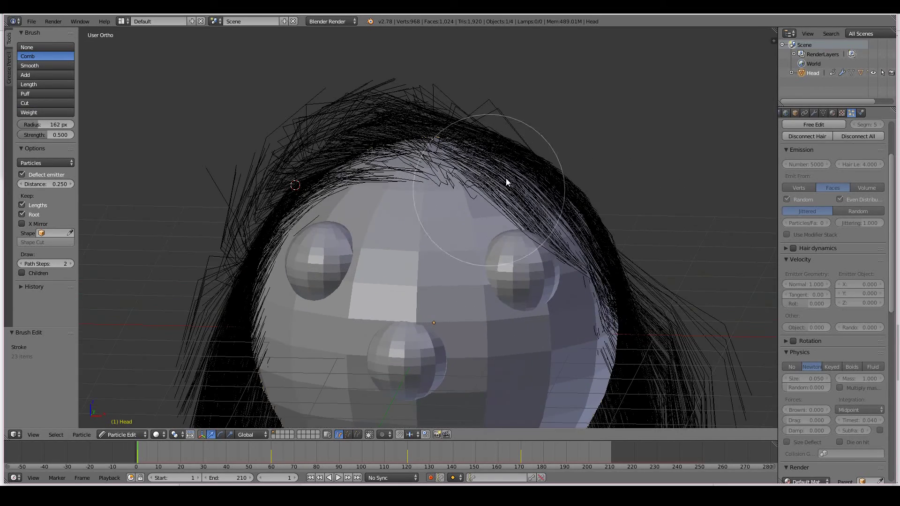
middle_click_drag(569, 168, 181, 137)
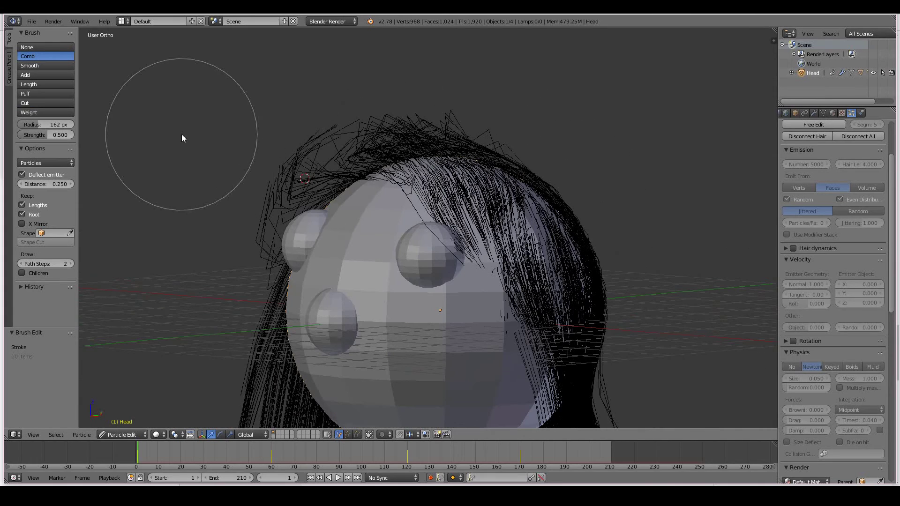
Puff up the hair near the top right of the head with a 96 px Puff brush
left_click(27, 95)
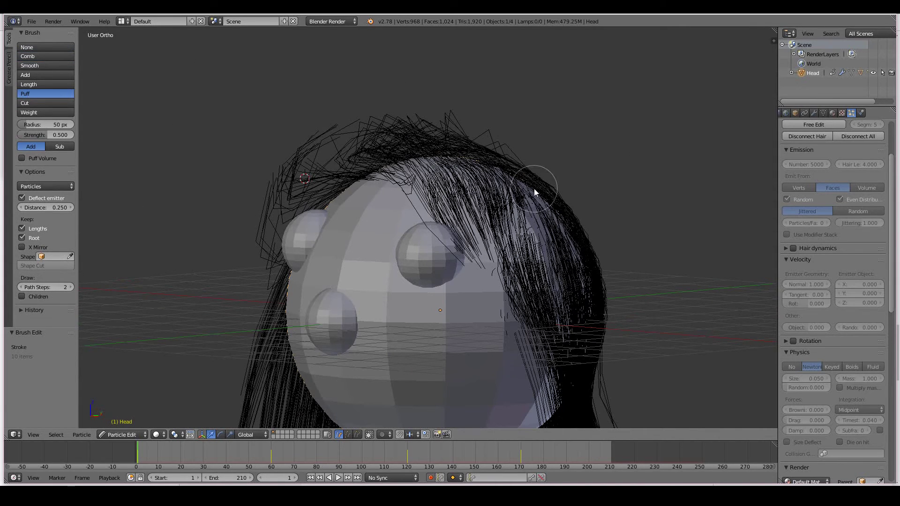
key("f")
left_click(575, 109)
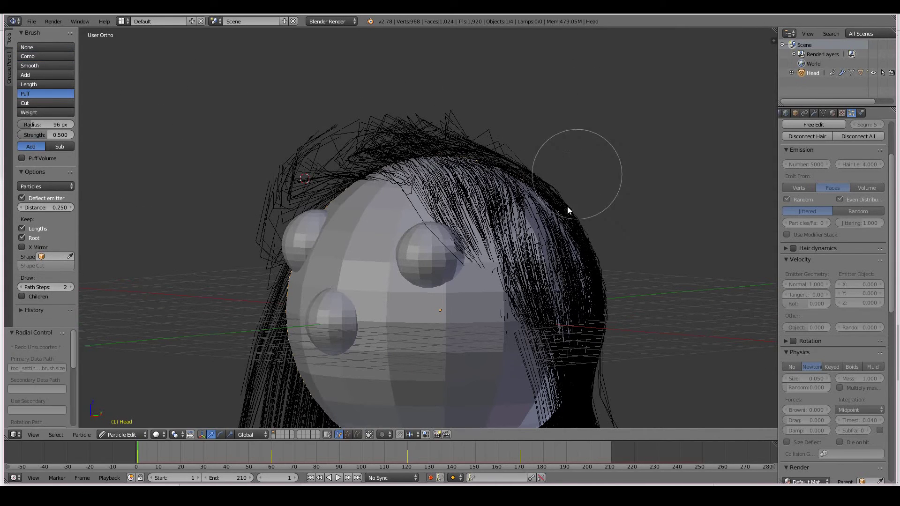
left_click(536, 224)
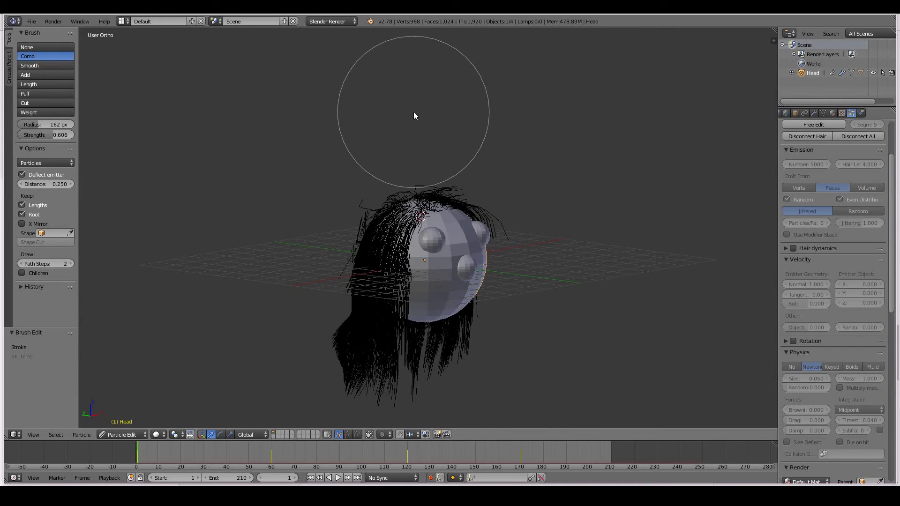
mouse_move(592, 221)
middle_mouse_down()
mouse_move(597, 216)
mouse_move(577, 210)
middle_mouse_up()
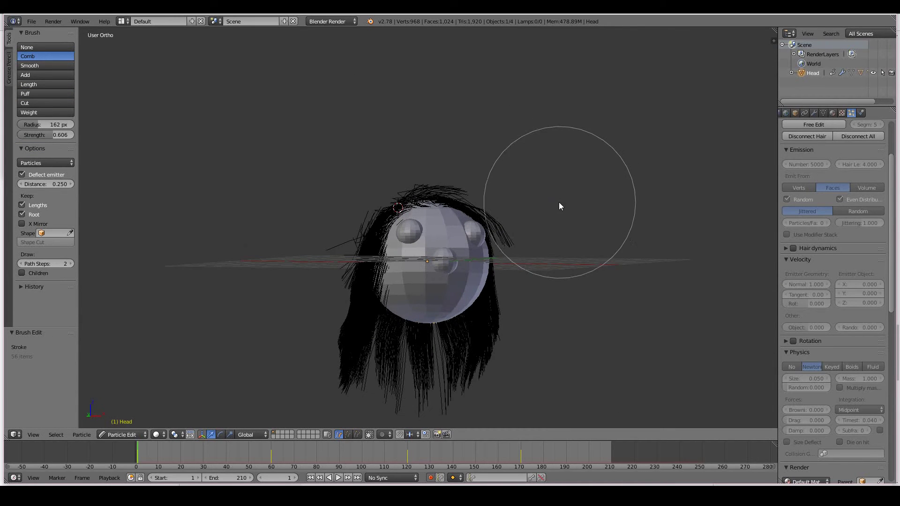
Comb the right-edge strands inward and pull the lower strands downward
mouse_move(560, 206)
left_mouse_down()
mouse_move(565, 267)
mouse_move(574, 243)
left_mouse_up()
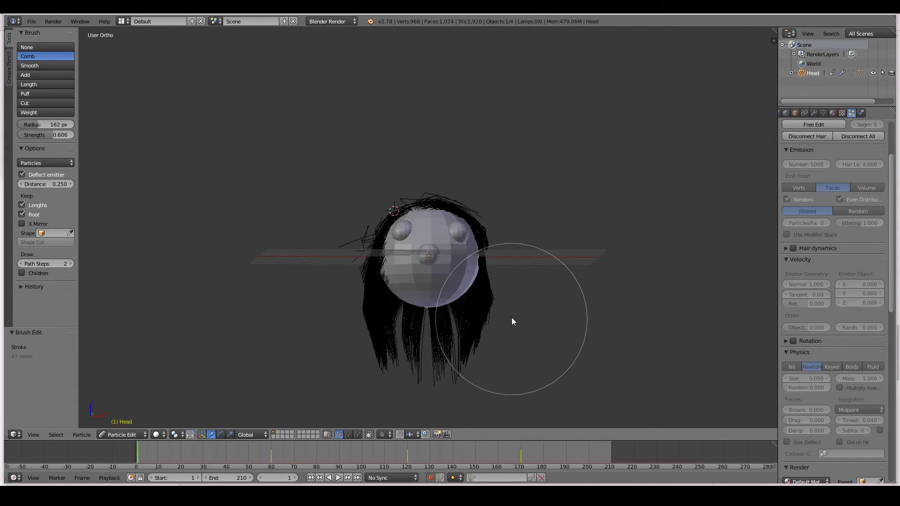
left_click_drag(497, 355, 472, 404)
left_click_drag(367, 364, 388, 399)
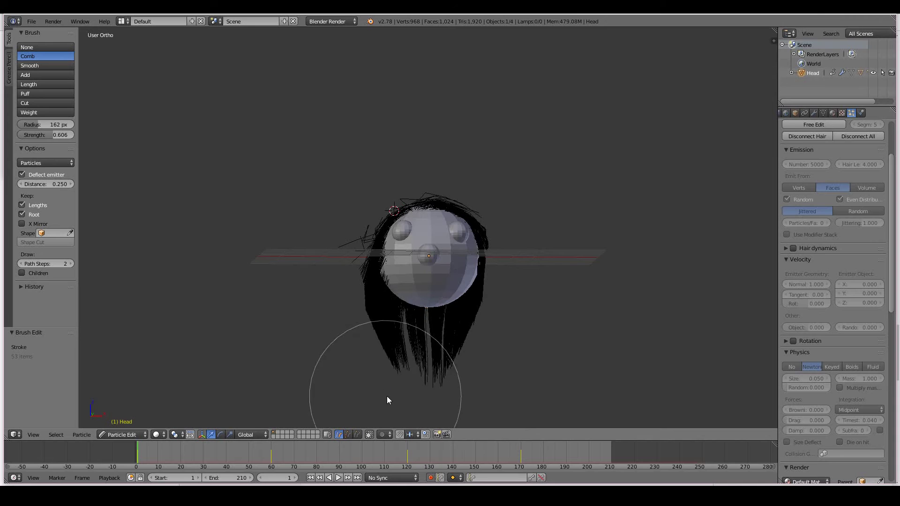
middle_click_drag(417, 381, 561, 405)
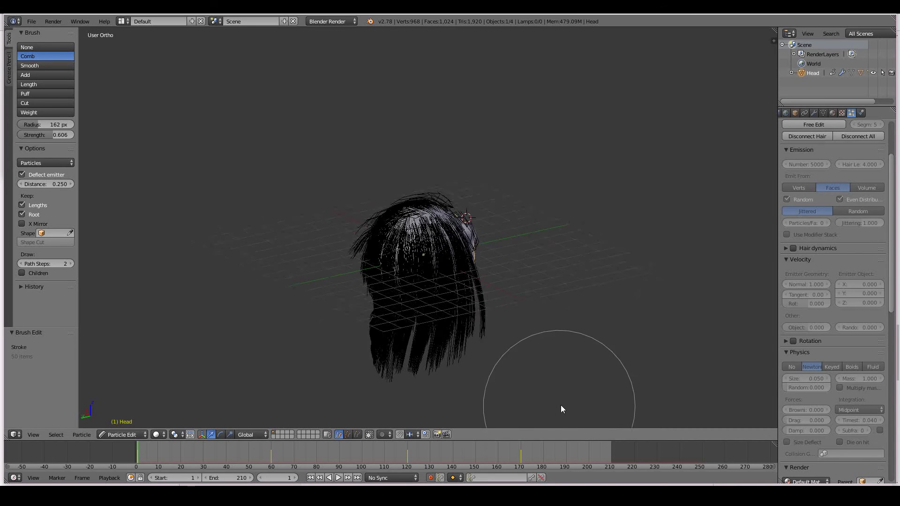
left_click(141, 435)
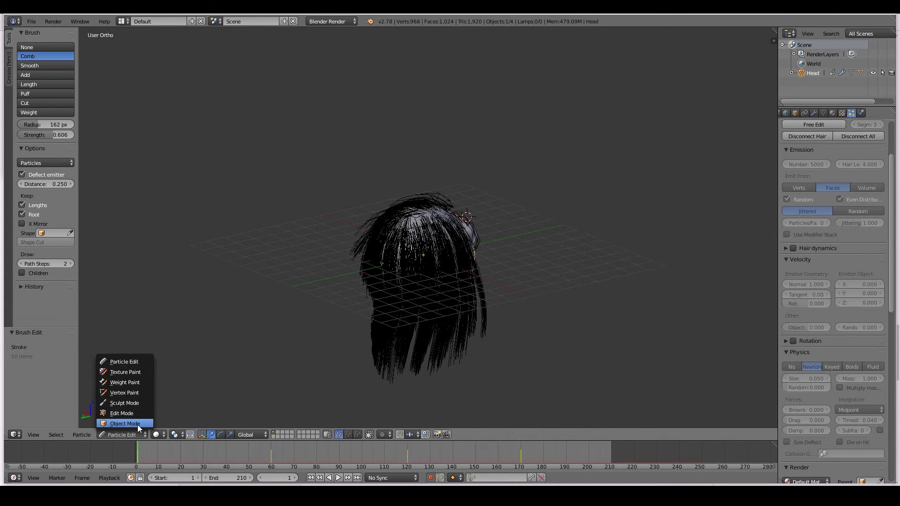
Return to Object Mode and zoom in on the groomed, long-haired head
left_click(137, 424)
middle_click_drag(588, 280, 434, 277)
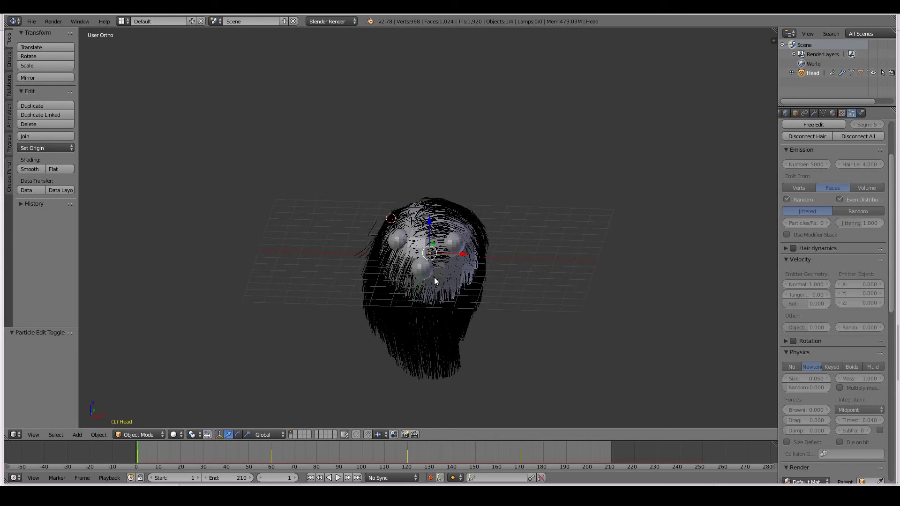
scroll(434, 278, "up", 3)
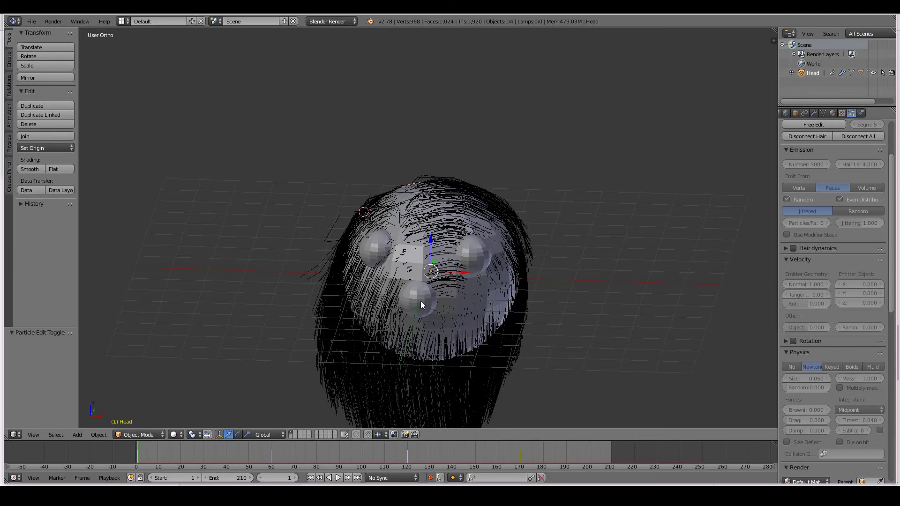
Set particle Children to None so only parent strands remain, then level the view on the head
middle_click_drag(420, 301, 422, 338)
scroll(825, 328, "down", 10)
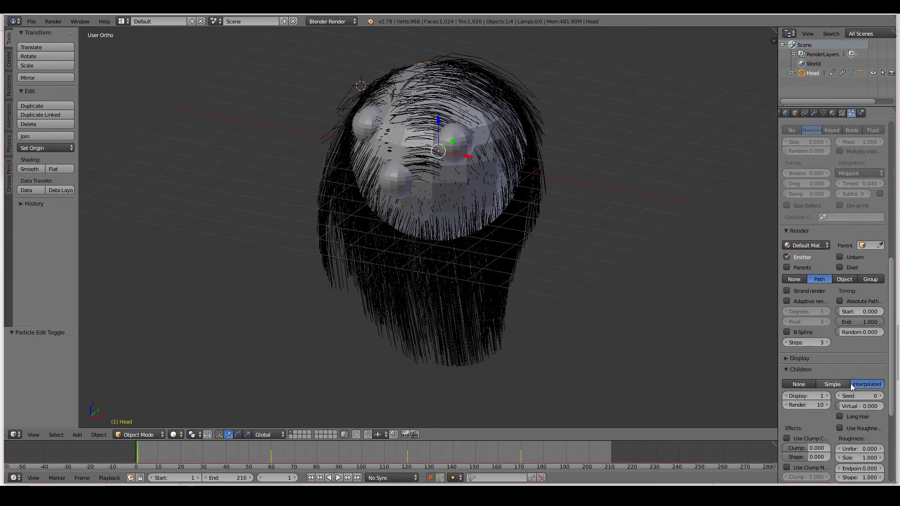
left_click(803, 383)
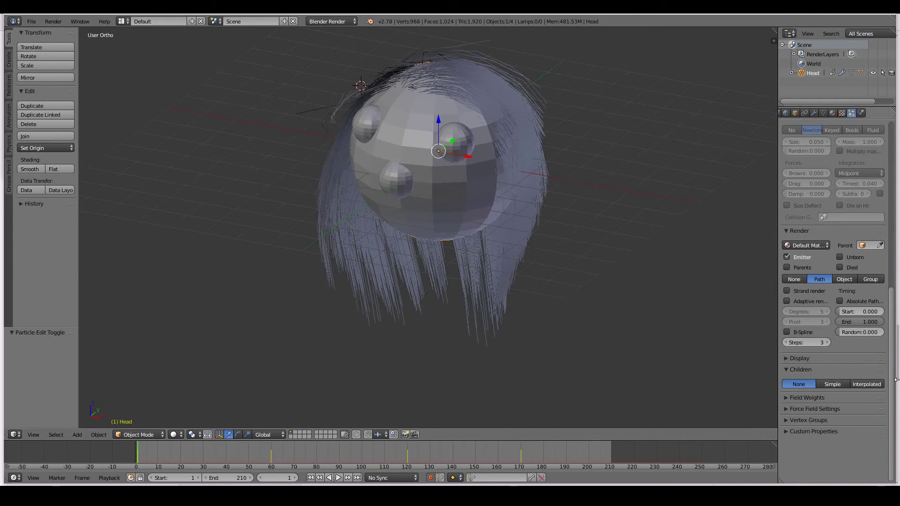
mouse_move(561, 219)
middle_mouse_down()
mouse_move(578, 219)
mouse_move(551, 217)
middle_mouse_up()
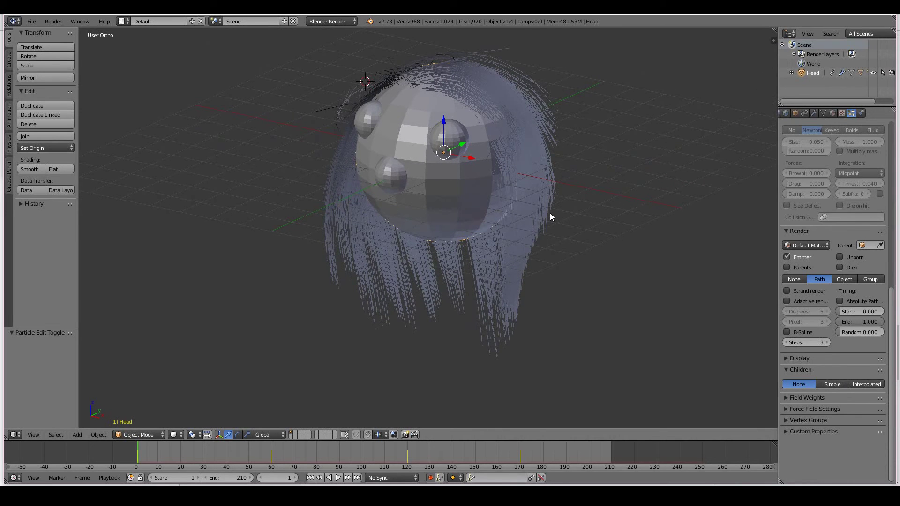
middle_click_drag(551, 217, 527, 197)
middle_click_drag(565, 269, 535, 300)
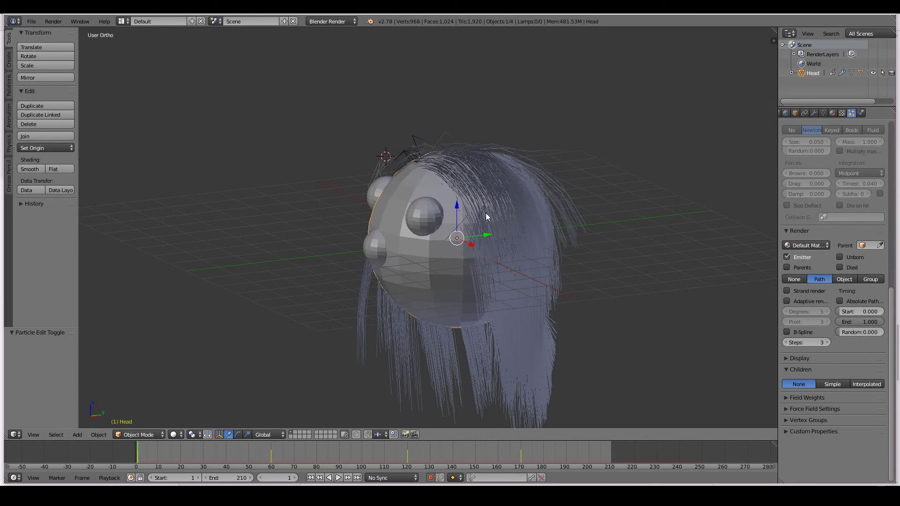
scroll(485, 213, "down", 4)
Add a sun lamp above the head and move it up and to the right
middle_click_drag(485, 212, 510, 308)
left_click(393, 89)
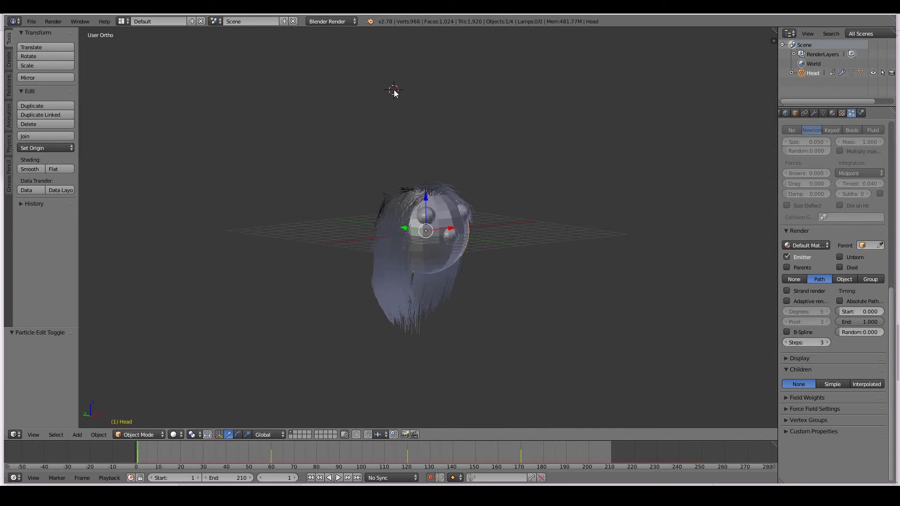
key("shift+a")
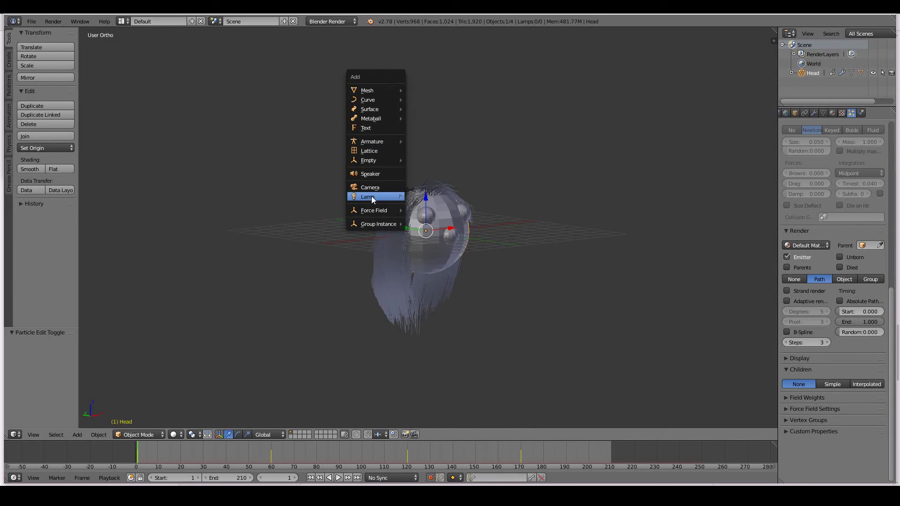
mouse_move(372, 196)
left_click(424, 207)
key("g")
left_click(437, 139)
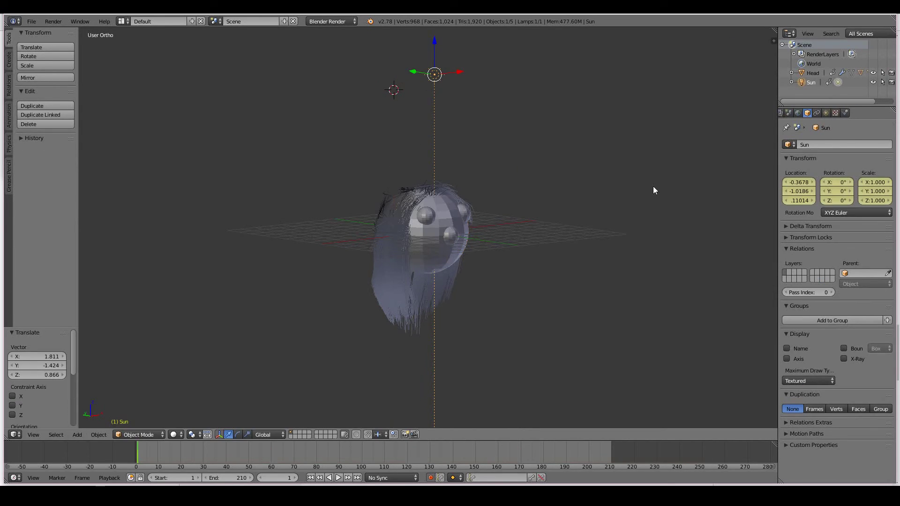
Add a camera right of the head and rotate it around Z to face the head
left_click(606, 167)
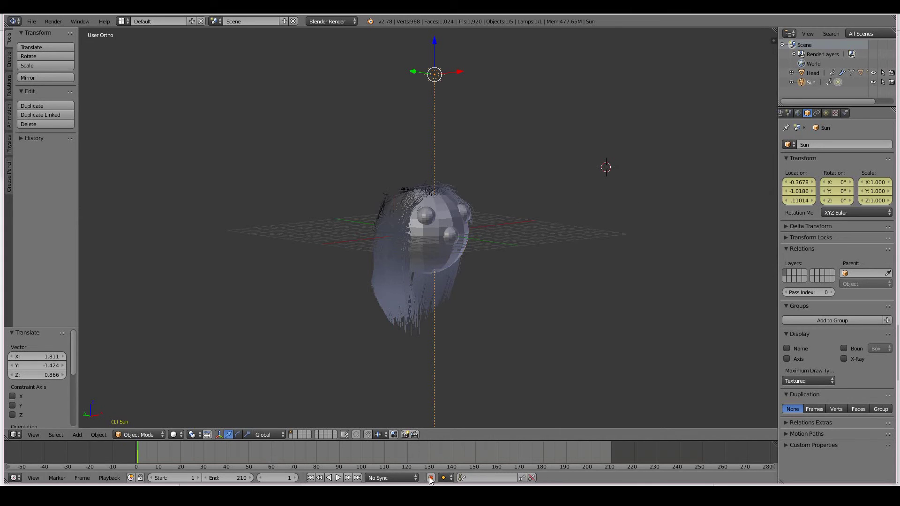
key("shift+a")
left_click(623, 178)
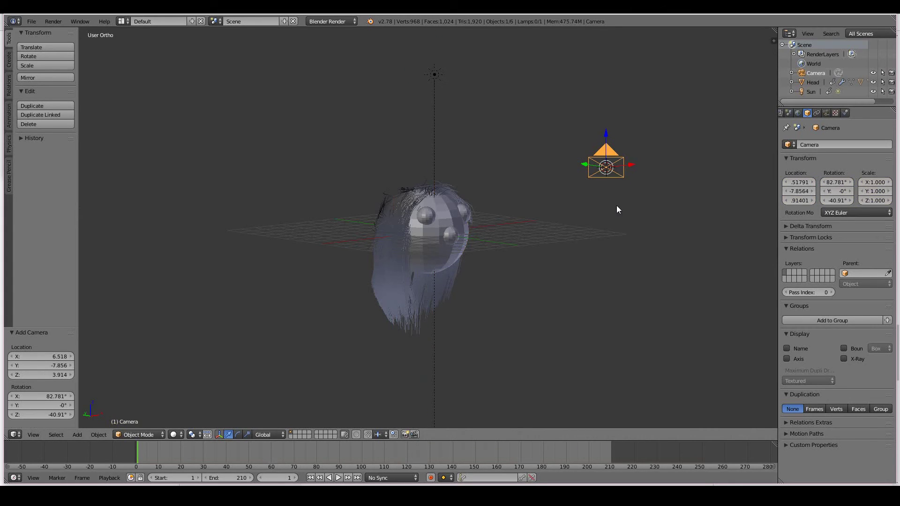
key("r")
key("z")
left_click(660, 106)
Make the camera active and reposition it, including vertically, to frame the head
key("ctrl+KP_0")
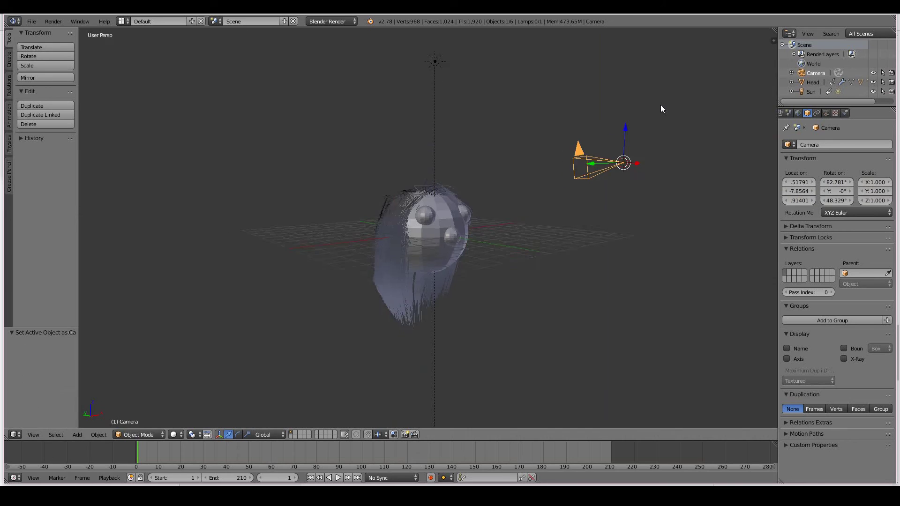
key("g")
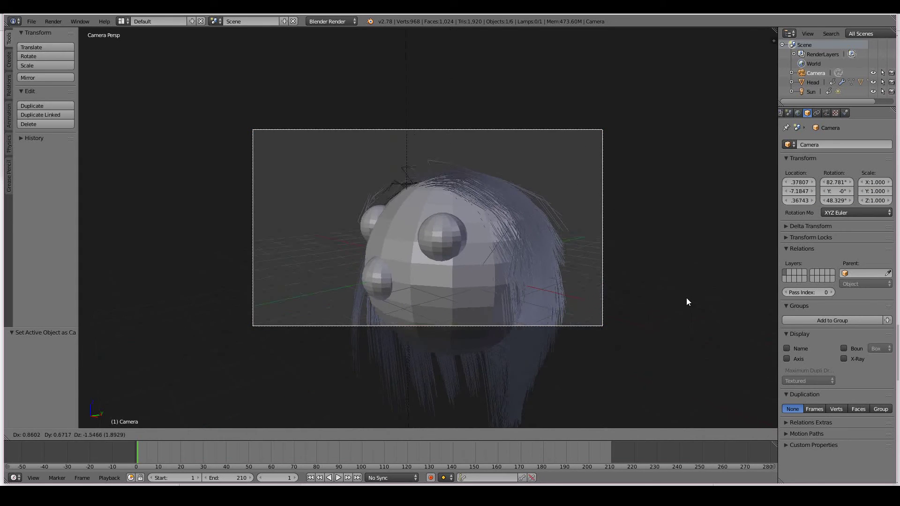
left_click(686, 298)
key("g")
key("z")
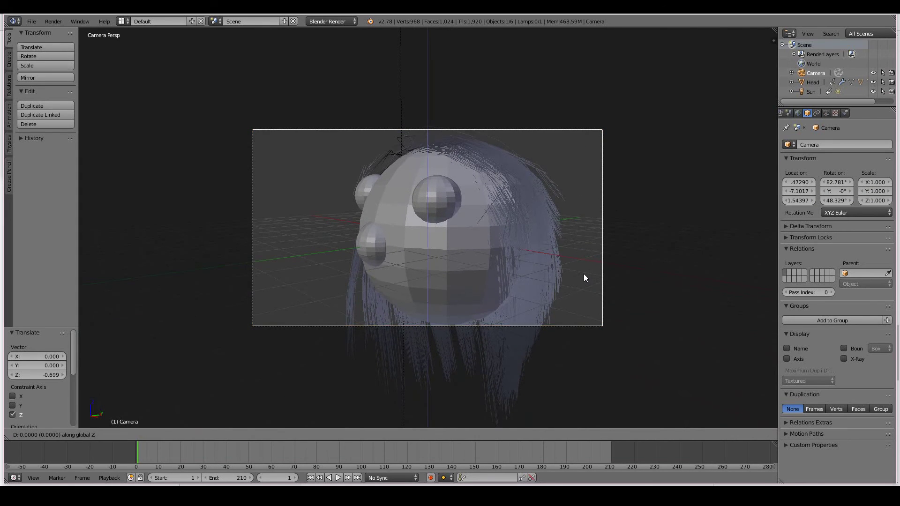
left_click(586, 362)
key("g")
left_click(481, 179)
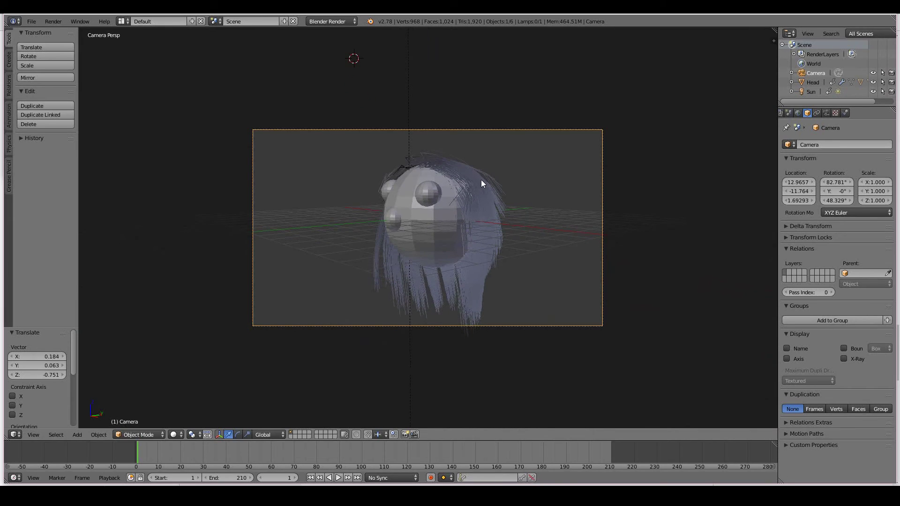
Do a test render, then switch the render engine to Cycles Render
key("F12")
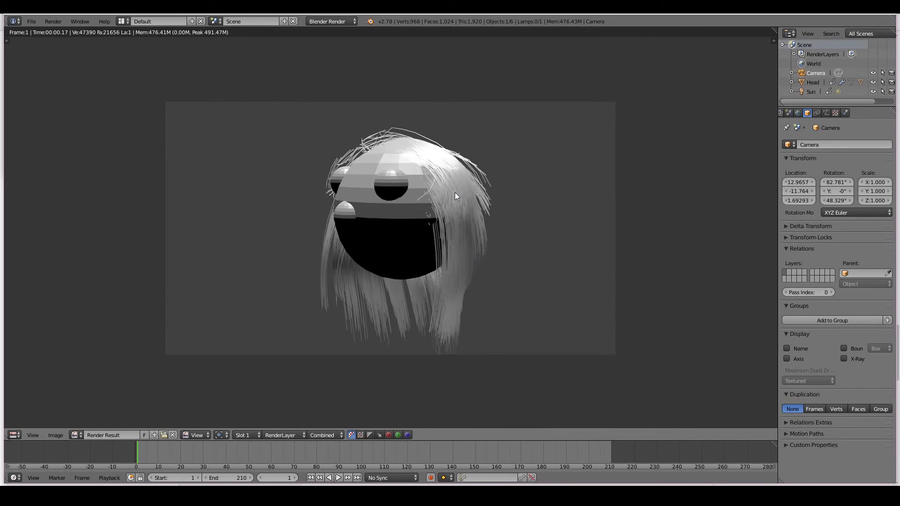
key("Escape")
left_click(329, 22)
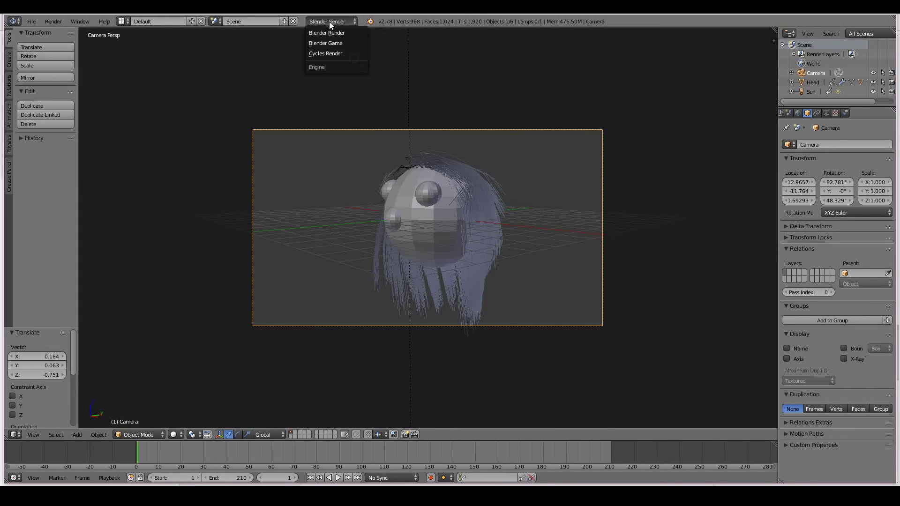
left_click(323, 54)
Render the camera view with Cycles, then switch the editor back to 3D View
key("F12")
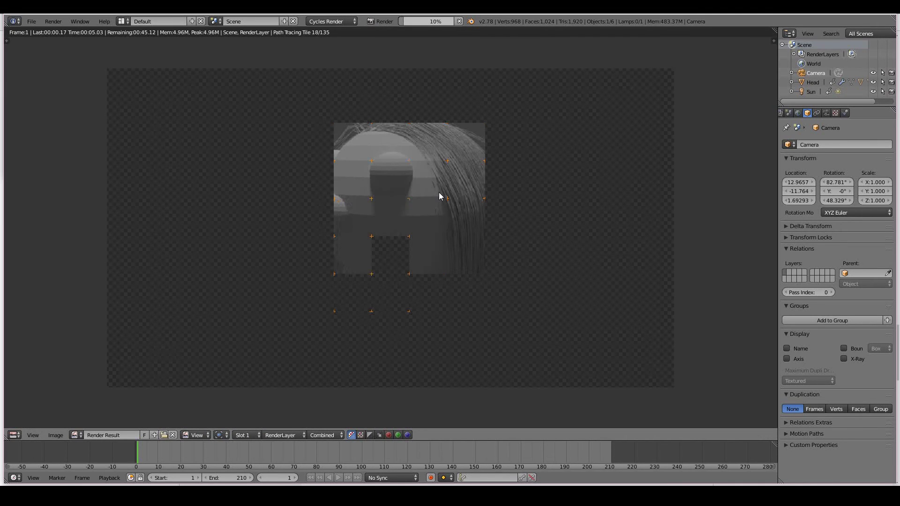
scroll(440, 196, "down", 1)
scroll(440, 196, "up", 1)
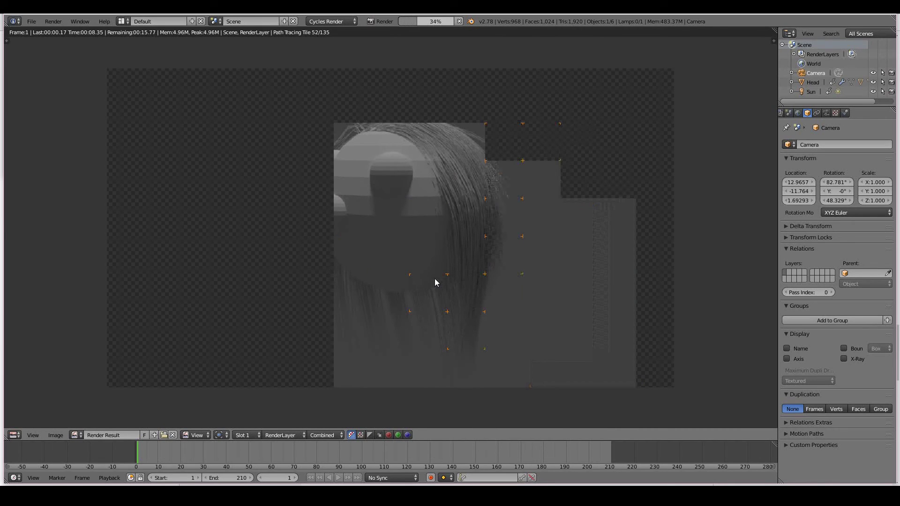
scroll(435, 274, "down", 1)
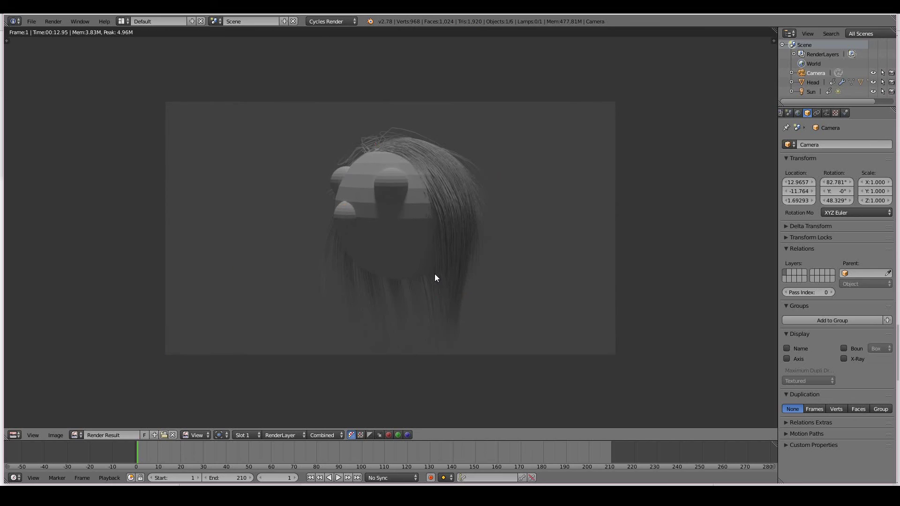
scroll(434, 278, "up", 1)
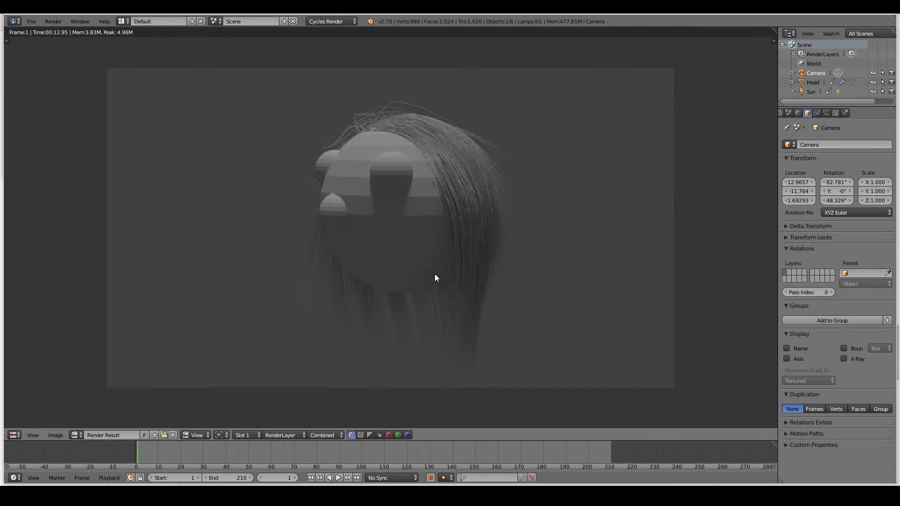
left_click(14, 435)
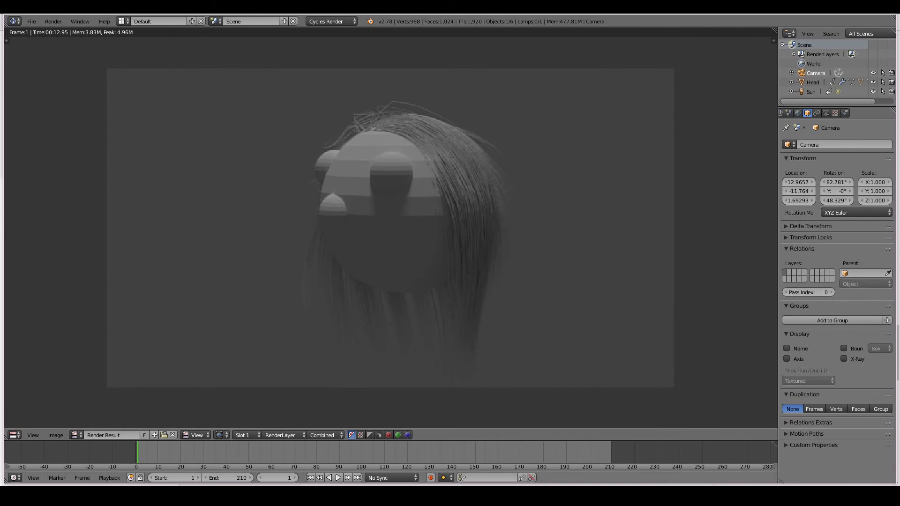
left_click(15, 435)
left_click(28, 424)
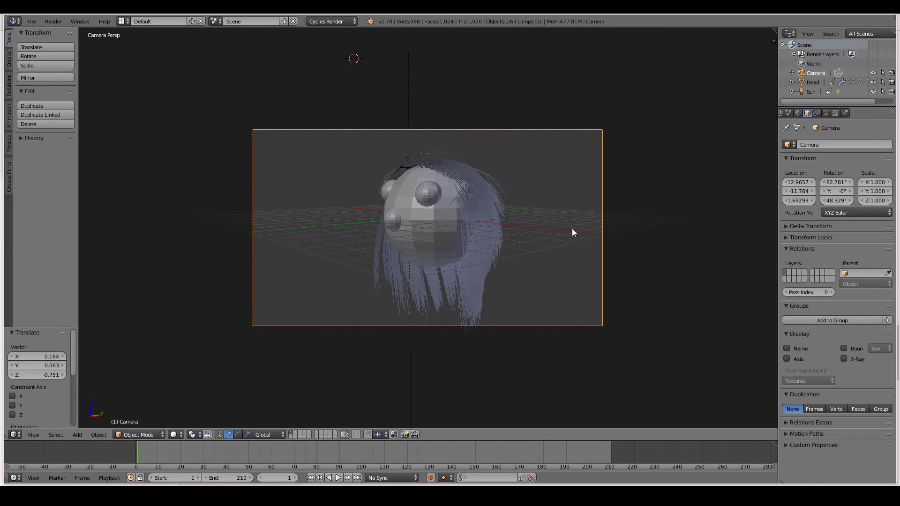
Give the Head object a new material named 'face'
right_click(441, 248)
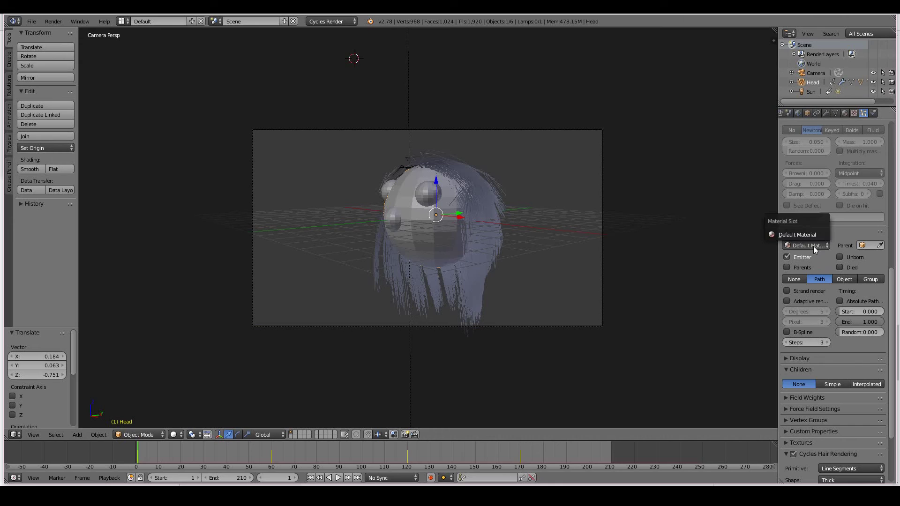
left_click(845, 113)
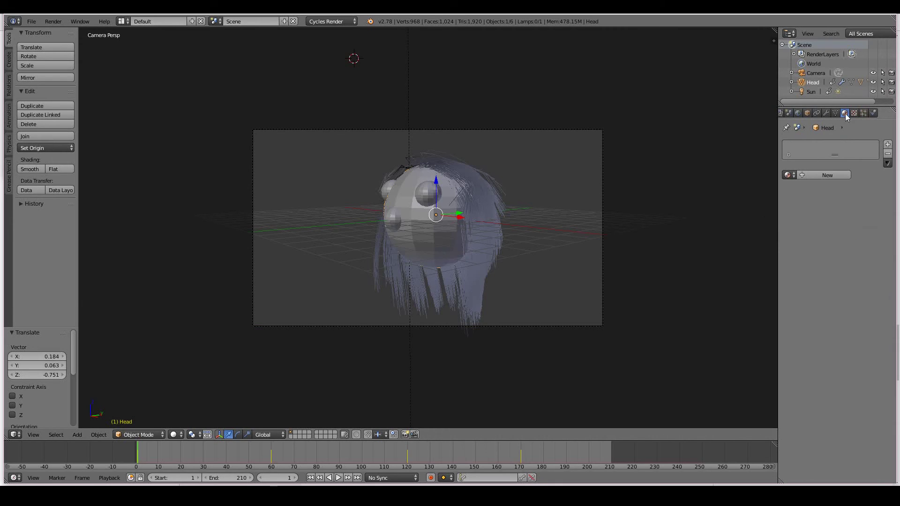
left_click(828, 176)
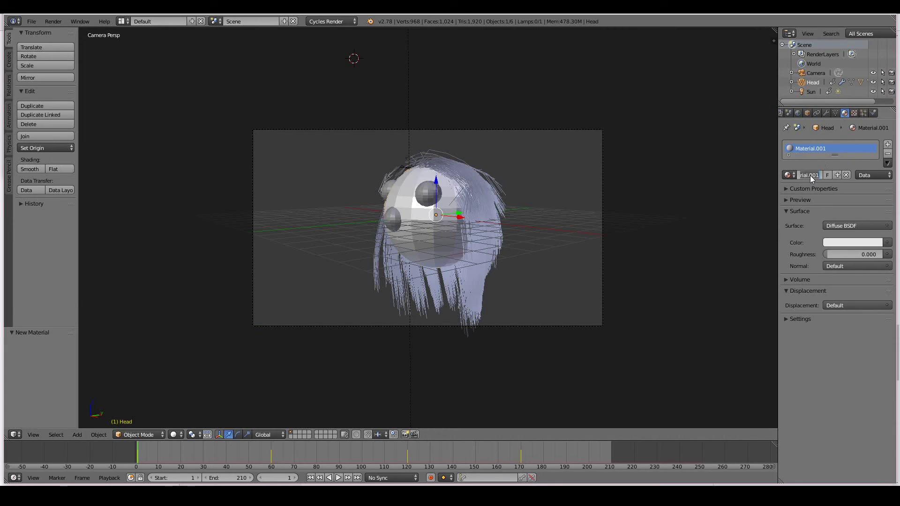
type("face")
key("Return")
Add a second material slot with a new material named 'hair'
left_click(888, 144)
left_click(811, 197)
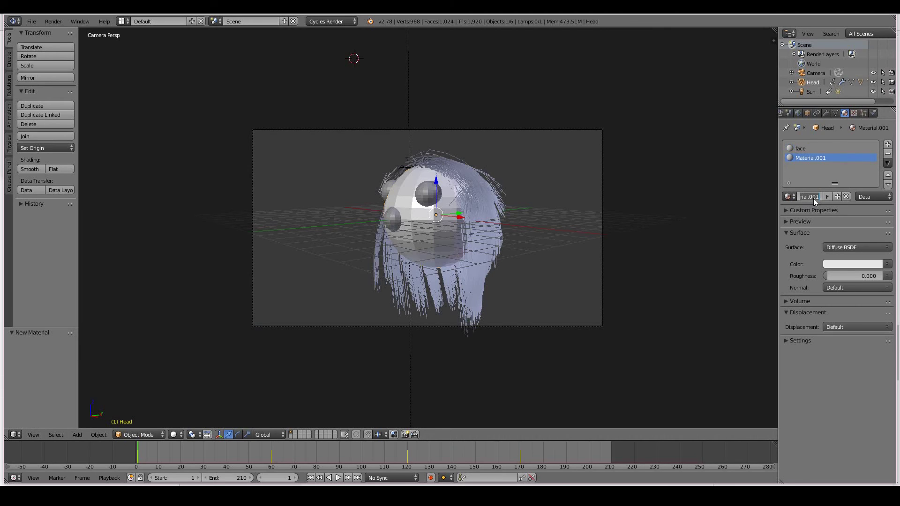
left_click(814, 198)
type("hair")
key("Return")
Set the hair material's surface to Hair BSDF with a very dark reddish-brown colour
left_click(847, 250)
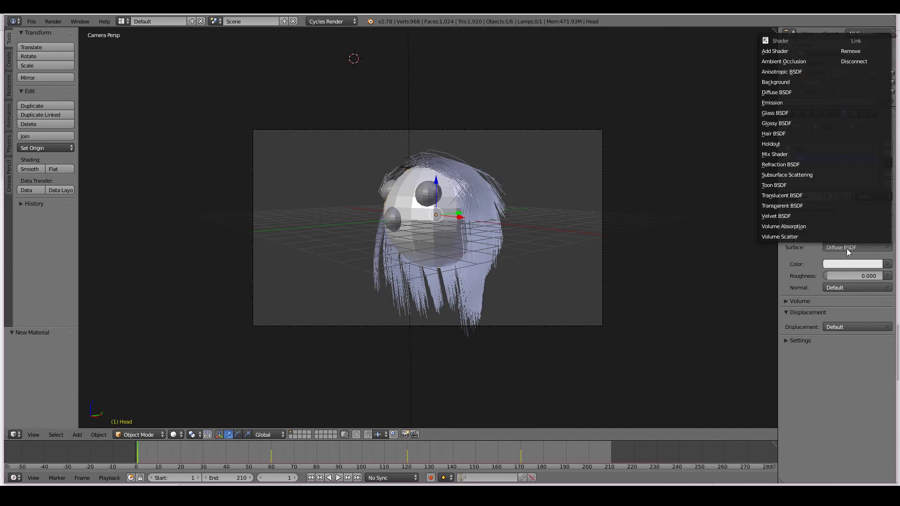
left_click(780, 133)
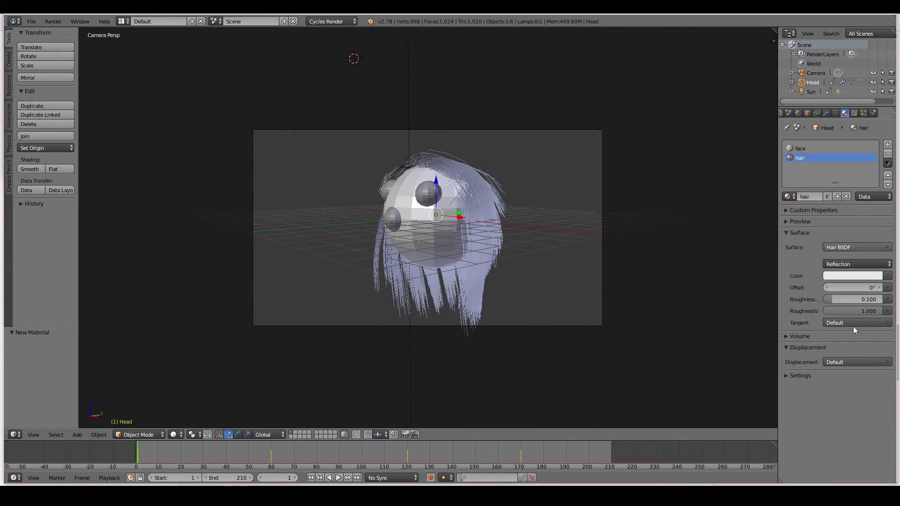
left_click(851, 276)
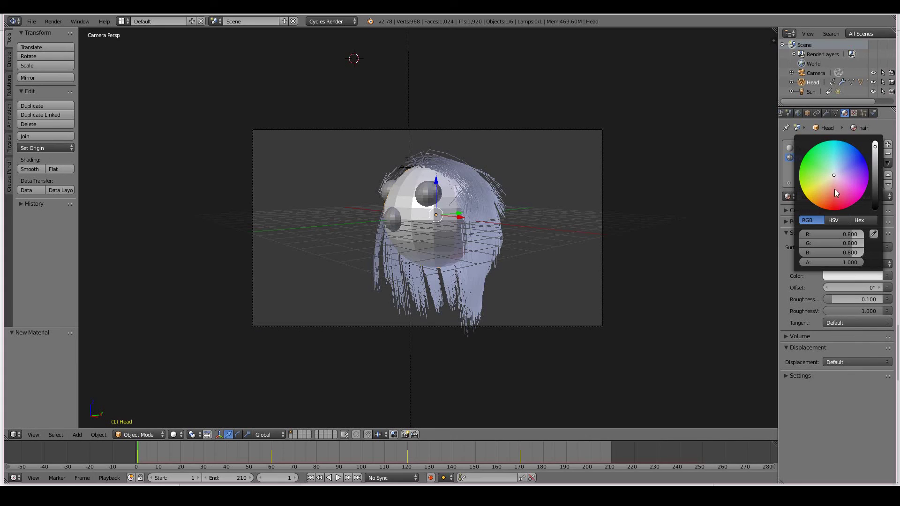
left_click(829, 202)
left_click(875, 202)
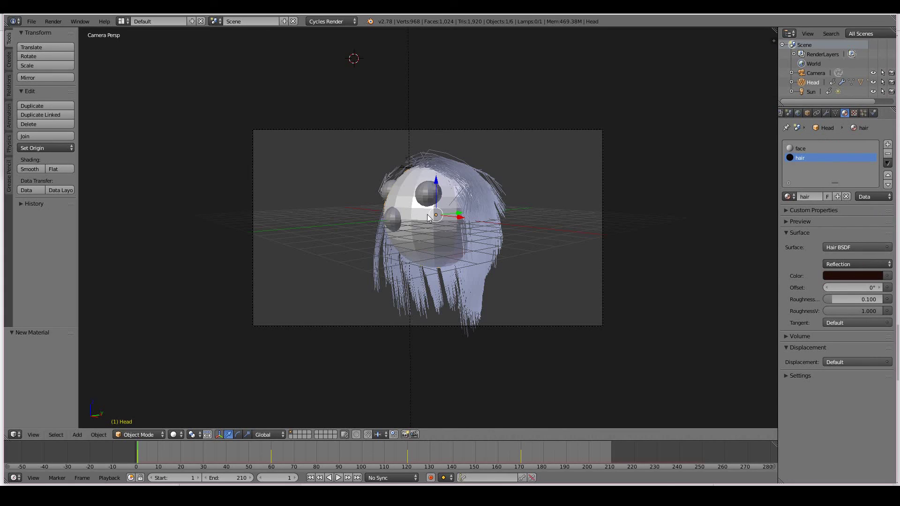
left_click(806, 148)
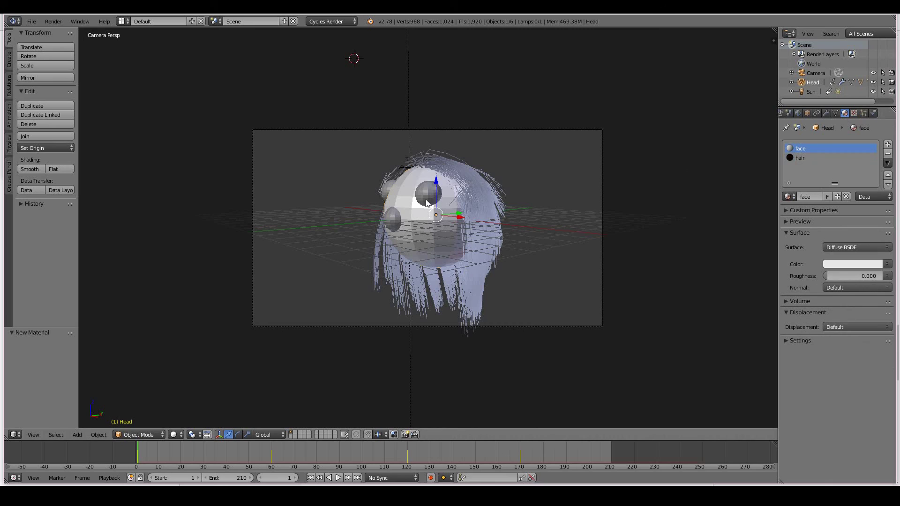
Set the particle hair's render material to 'hair' and render the camera view with F12
left_click(800, 158)
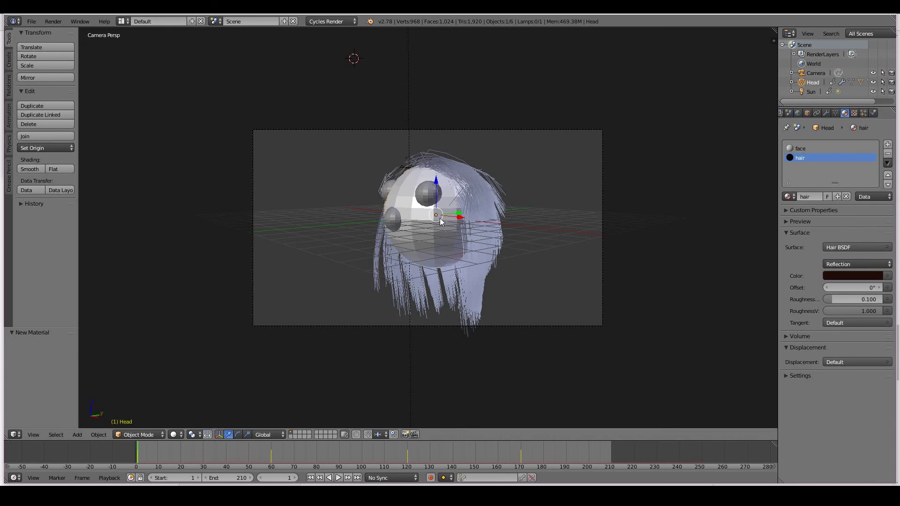
left_click(793, 148)
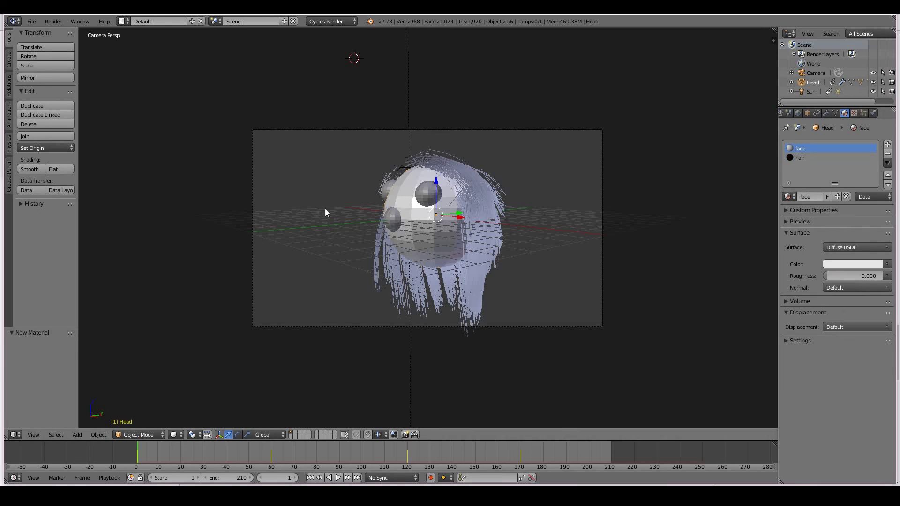
key("ctrl+z")
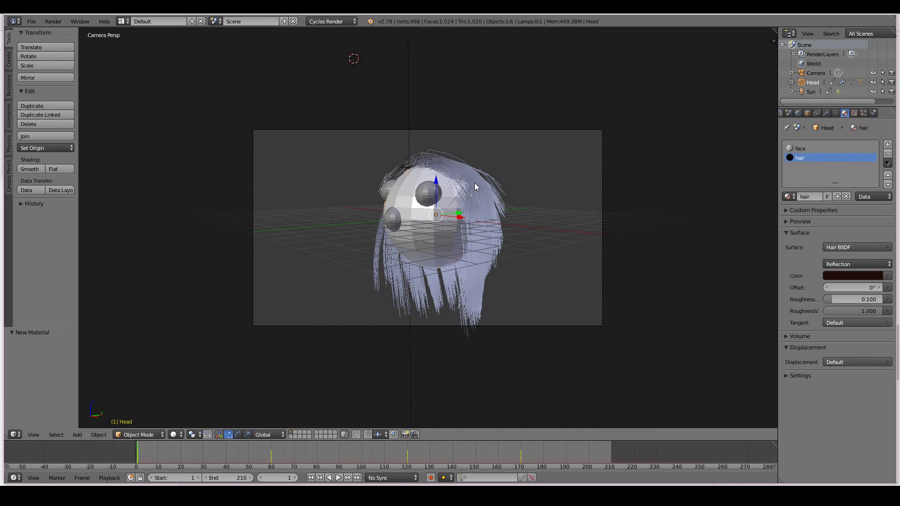
left_click(864, 113)
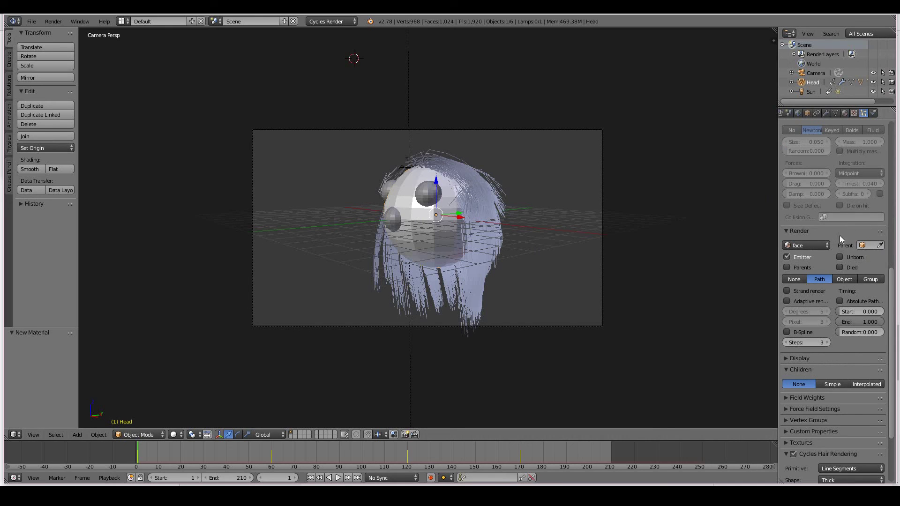
left_click(820, 243)
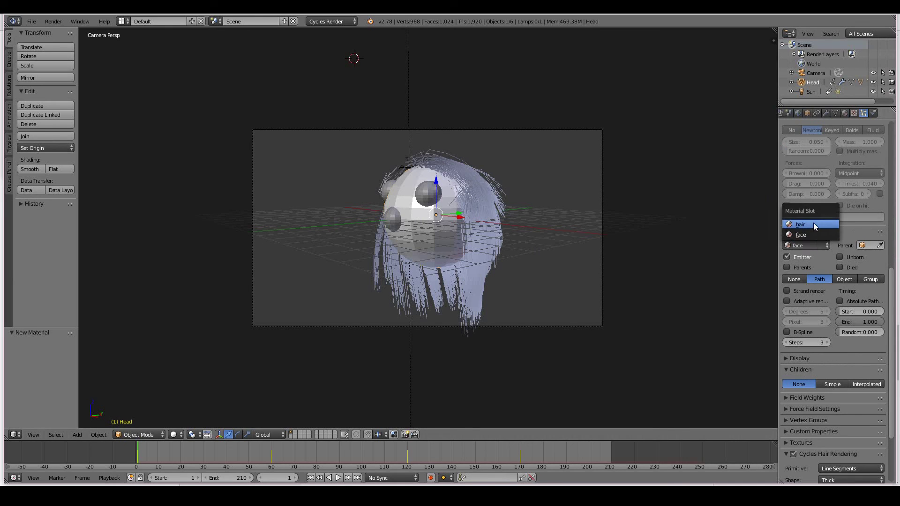
left_click(814, 223)
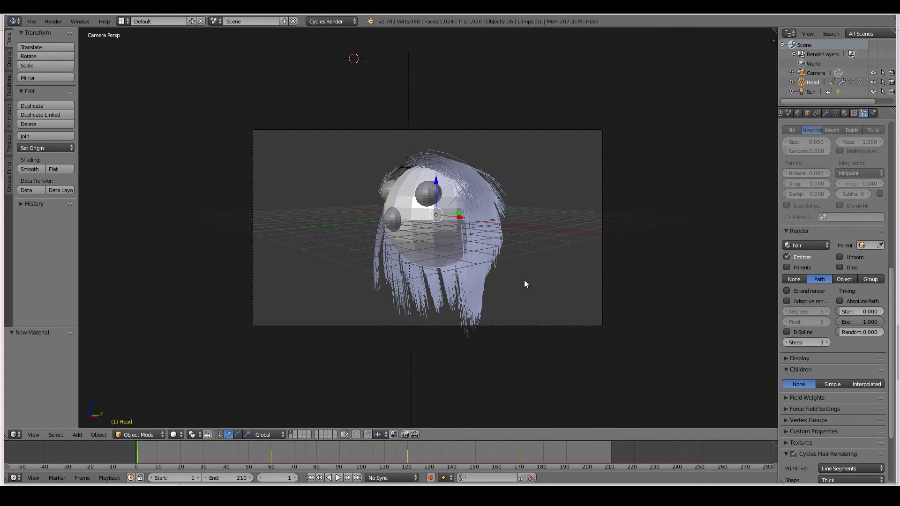
key("F12")
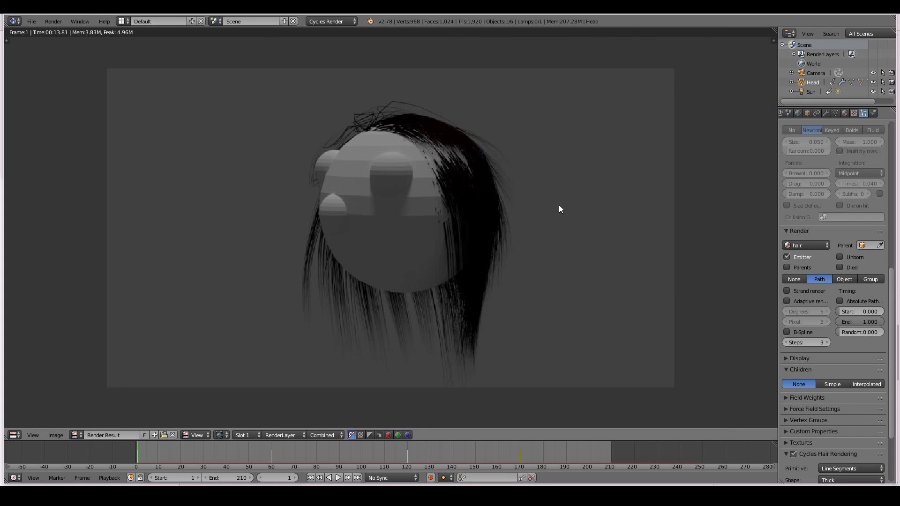
Wait for the Cycles render to finish, showing dark strands hanging around the grey head
scroll(559, 206, "down", 1)
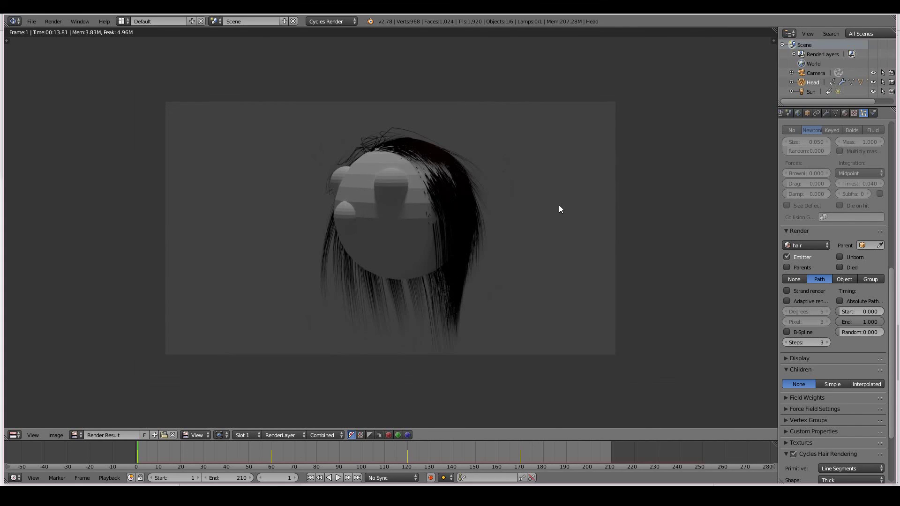